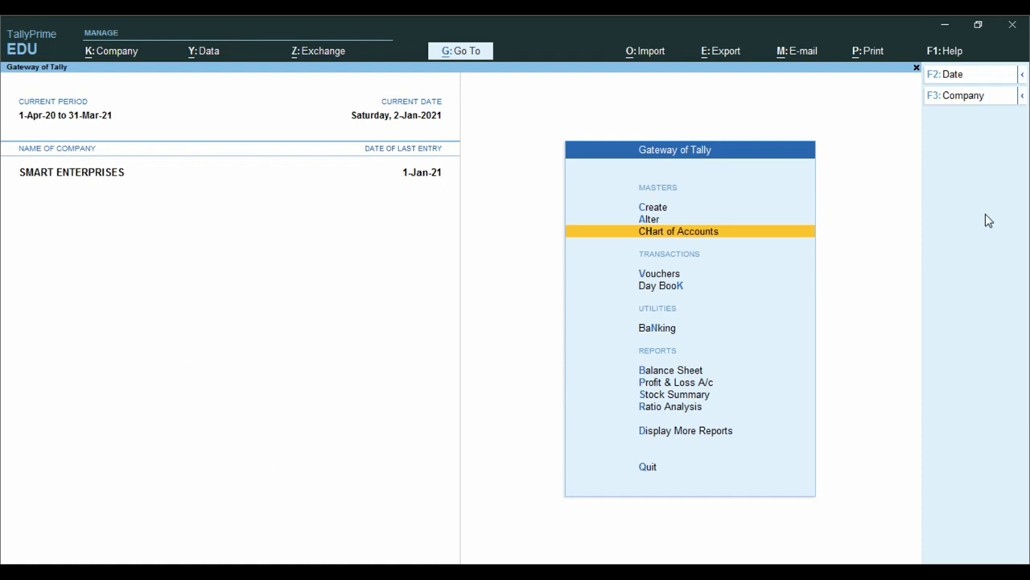
- Start a new Sales voucher and set its voucher number to 1
{"action": "key", "text": "Down"}
{"action": "key", "text": "Down"}
{"action": "key", "text": "Up"}
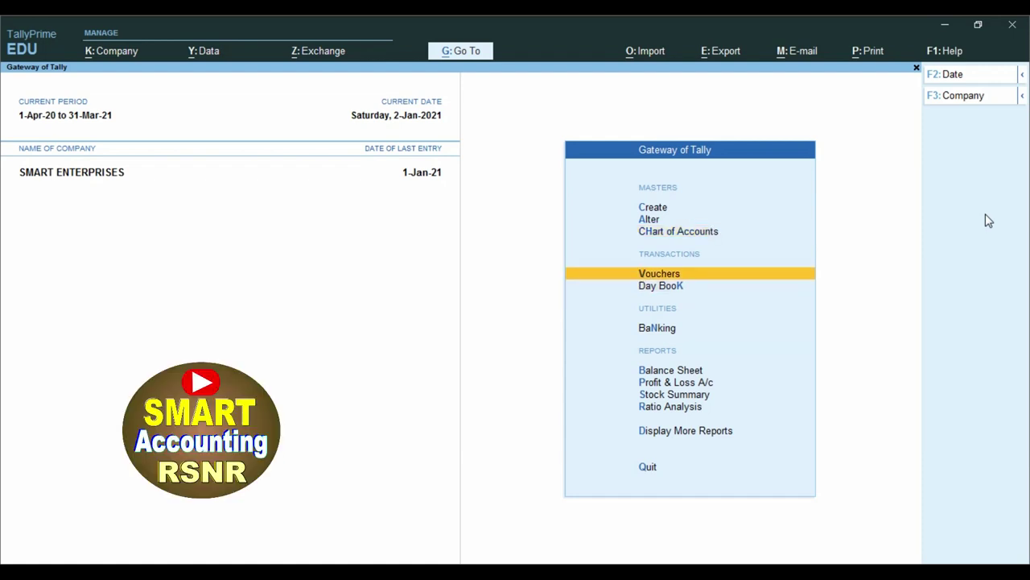
{"action": "key", "text": "Return"}
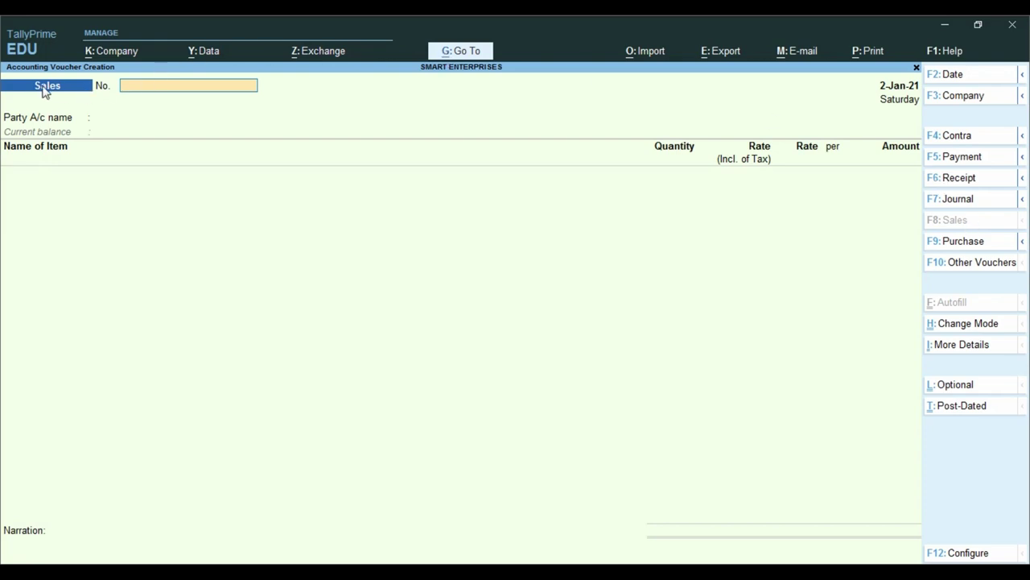
{"action": "type", "text": "1"}
{"action": "key", "text": "Return"}
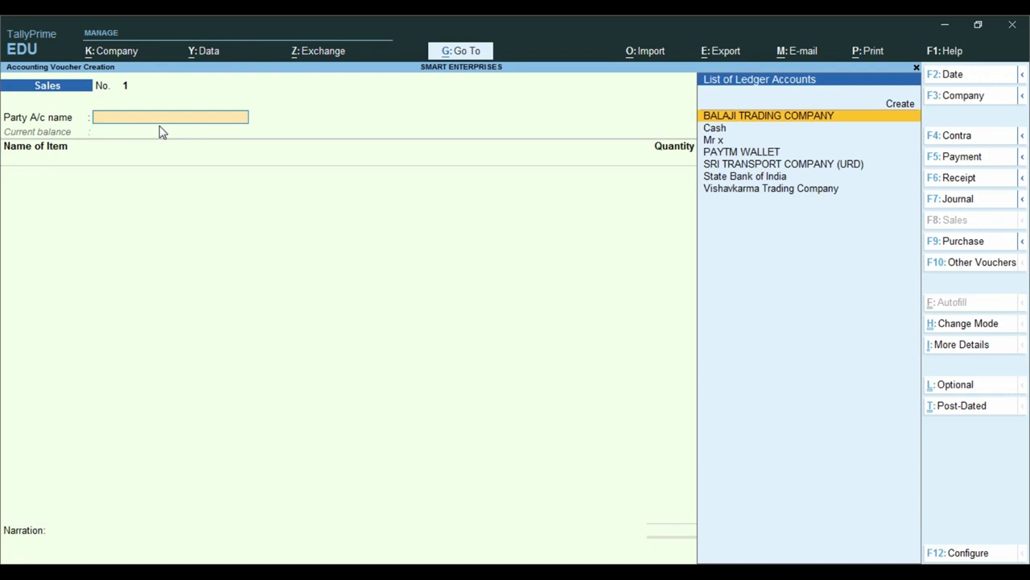
- Make State Bank of India the party account, opening its ledger and leaving it unchanged
{"action": "key", "text": "Down"}
{"action": "key", "text": "Down"}
{"action": "key", "text": "Down"}
{"action": "key", "text": "Down"}
{"action": "key", "text": "Down"}
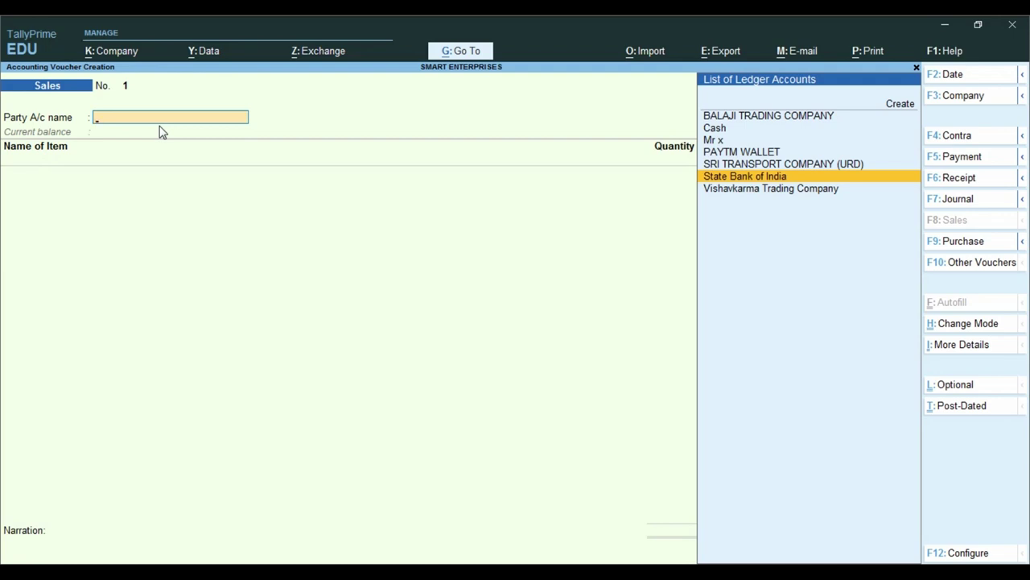
{"action": "key", "text": "Return"}
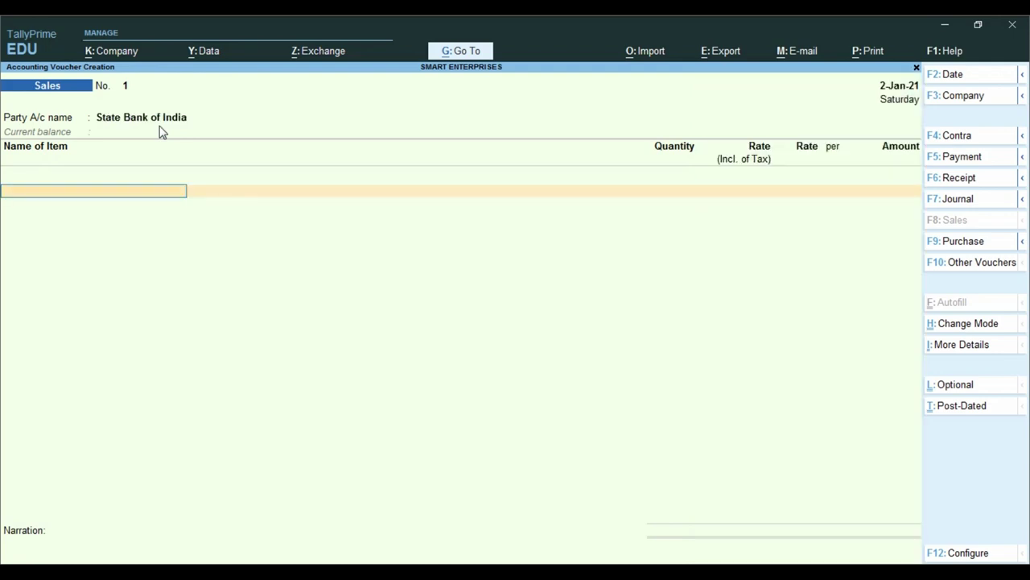
{"action": "key", "text": "BackSpace"}
{"action": "key", "text": "ctrl"}
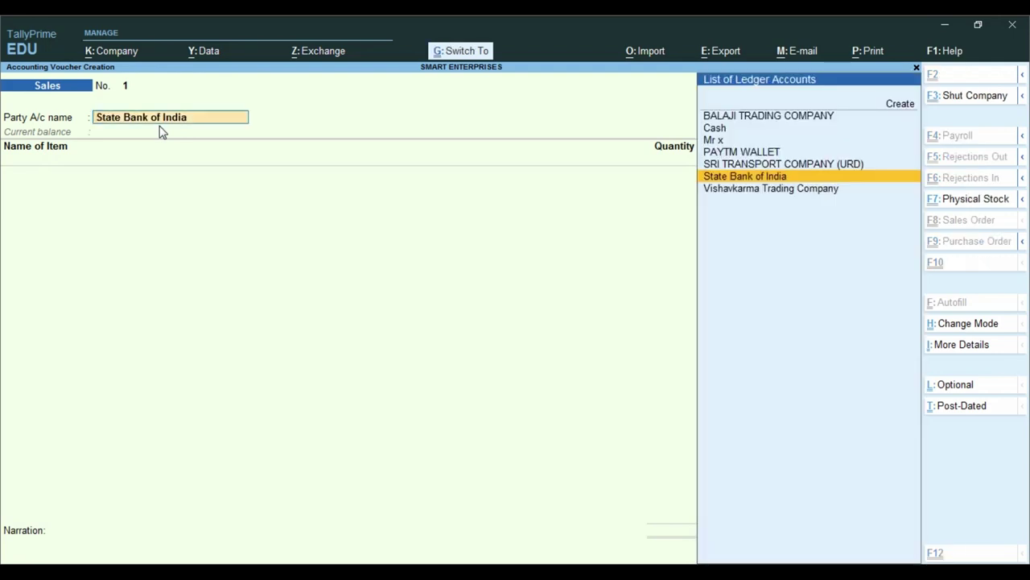
{"action": "key", "text": "ctrl+Return"}
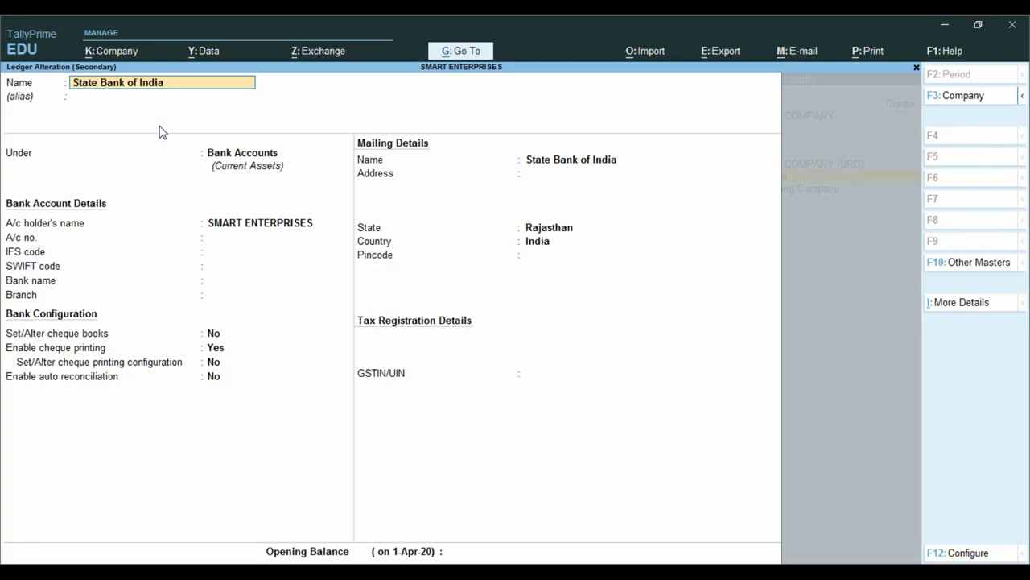
{"action": "key", "text": "Escape"}
{"action": "key", "text": "Escape"}
{"action": "key", "text": "Return"}
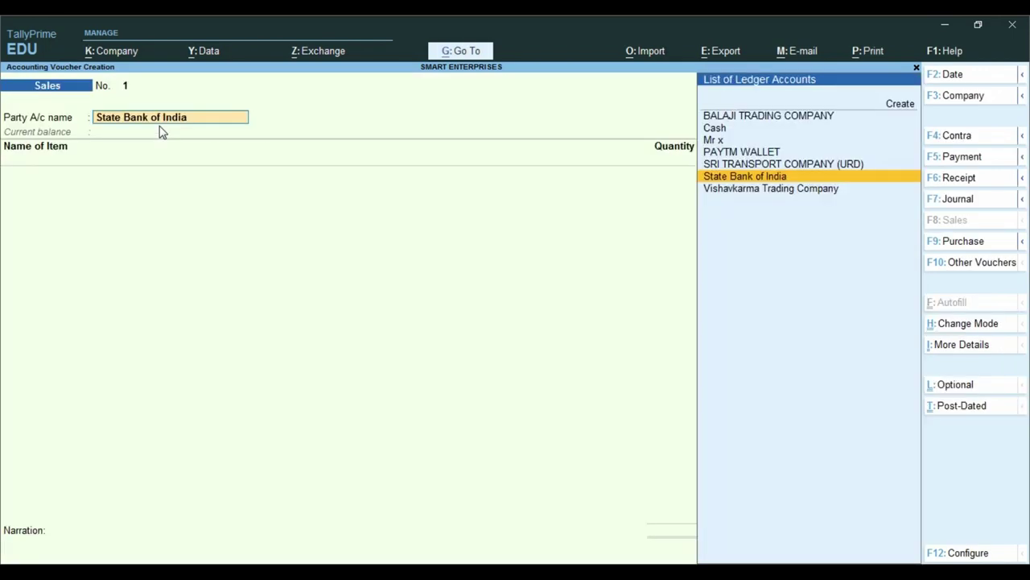
{"action": "key", "text": "Return"}
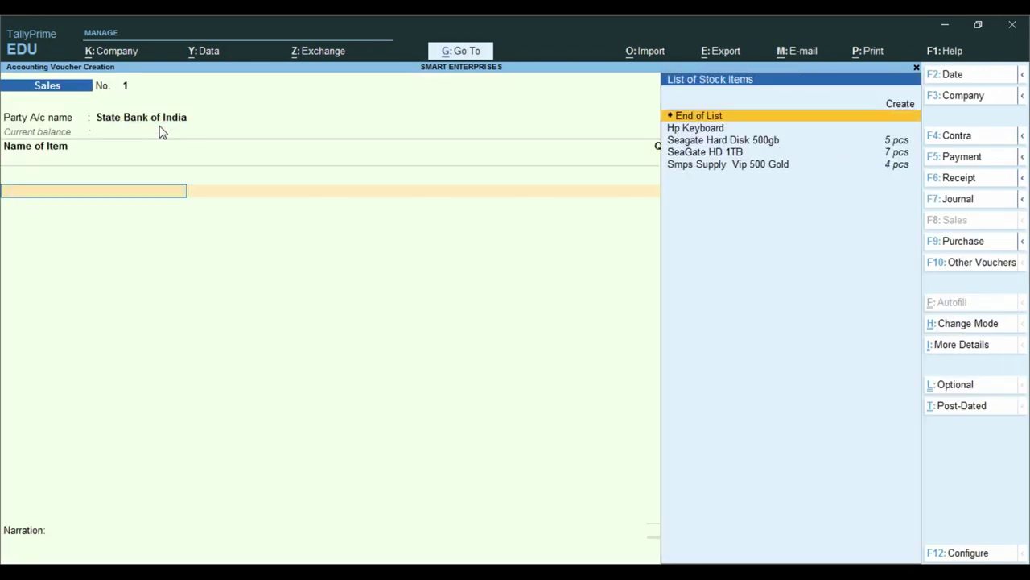
- Add 1 pcs of Seagate Hard Disk 500gb to the invoice
{"action": "key", "text": "Down"}
{"action": "key", "text": "Down"}
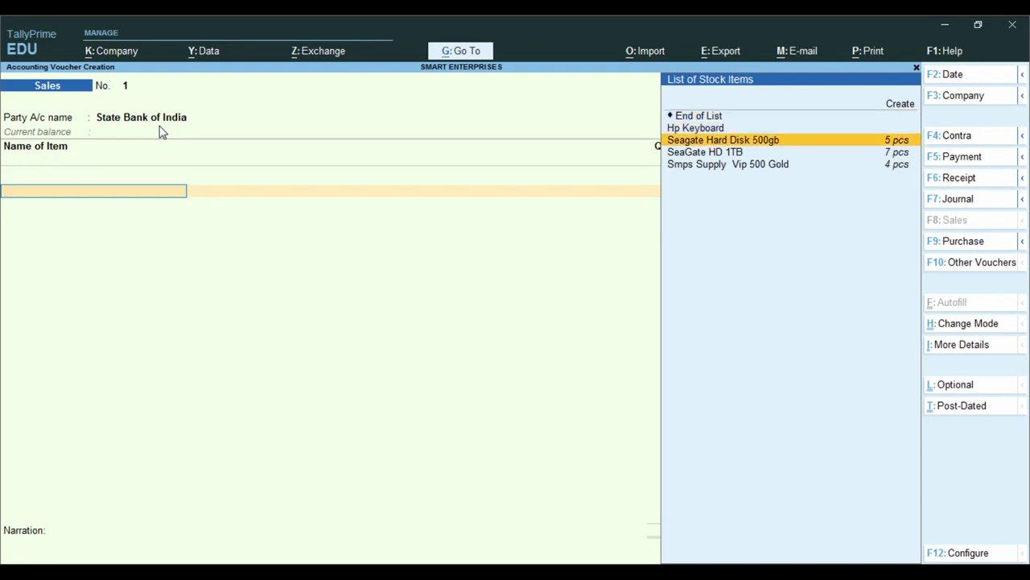
{"action": "key", "text": "Return"}
{"action": "type", "text": "1"}
{"action": "key", "text": "Return"}
- Enter a tax-inclusive rate of 5000 and classify the item as Sales Taxable
{"action": "type", "text": "5000"}
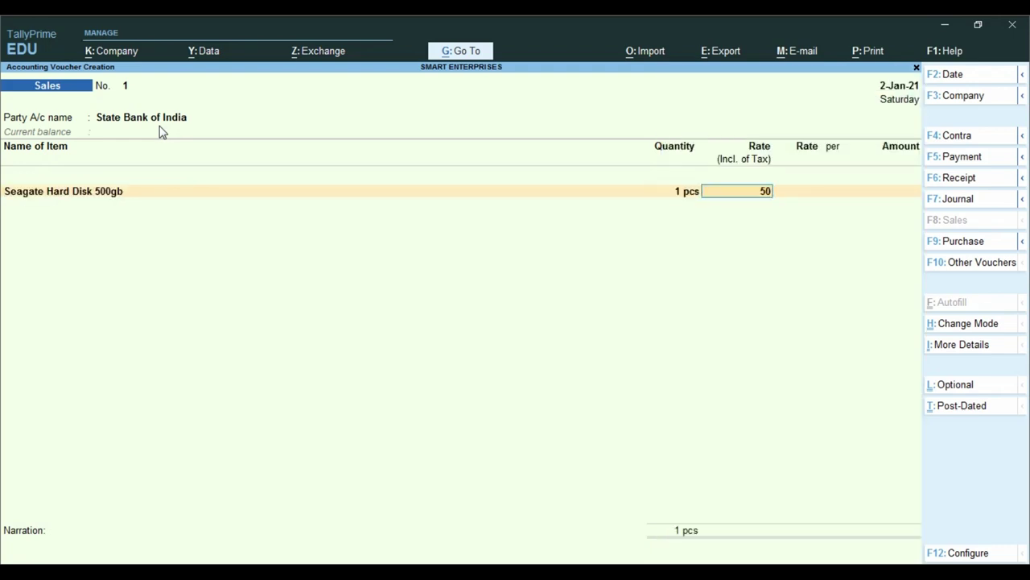
{"action": "key", "text": "Return"}
{"action": "key", "text": "Return"}
{"action": "key", "text": "Return"}
{"action": "key", "text": "Return"}
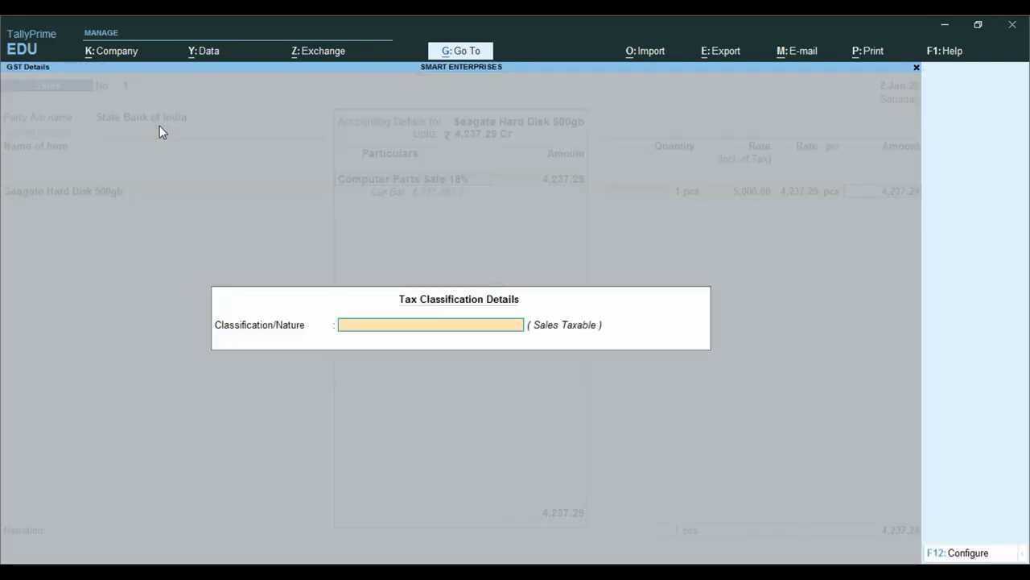
{"action": "type", "text": "S"}
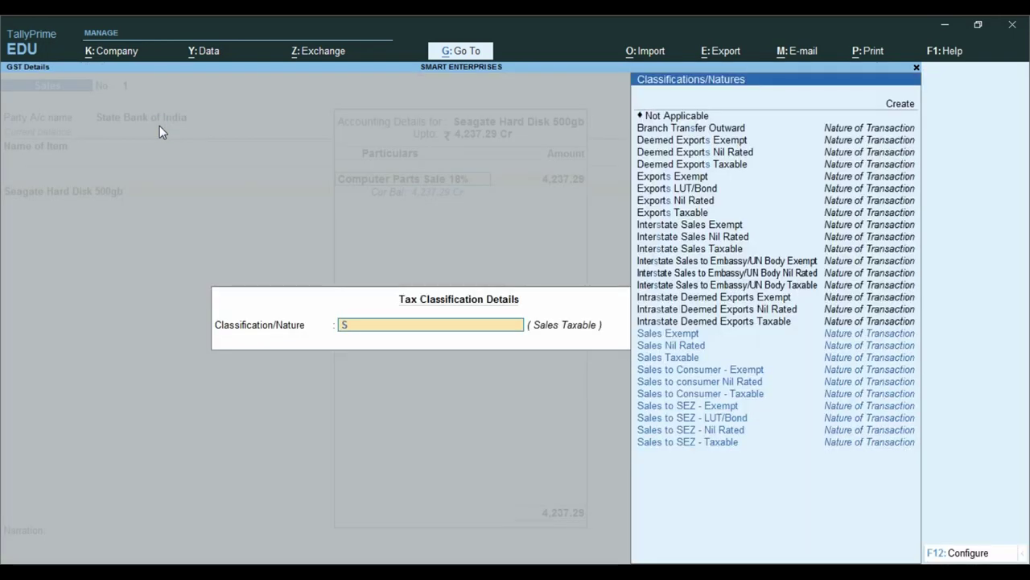
{"action": "type", "text": "ales"}
{"action": "key", "text": "Down"}
{"action": "key", "text": "Down"}
{"action": "key", "text": "Return"}
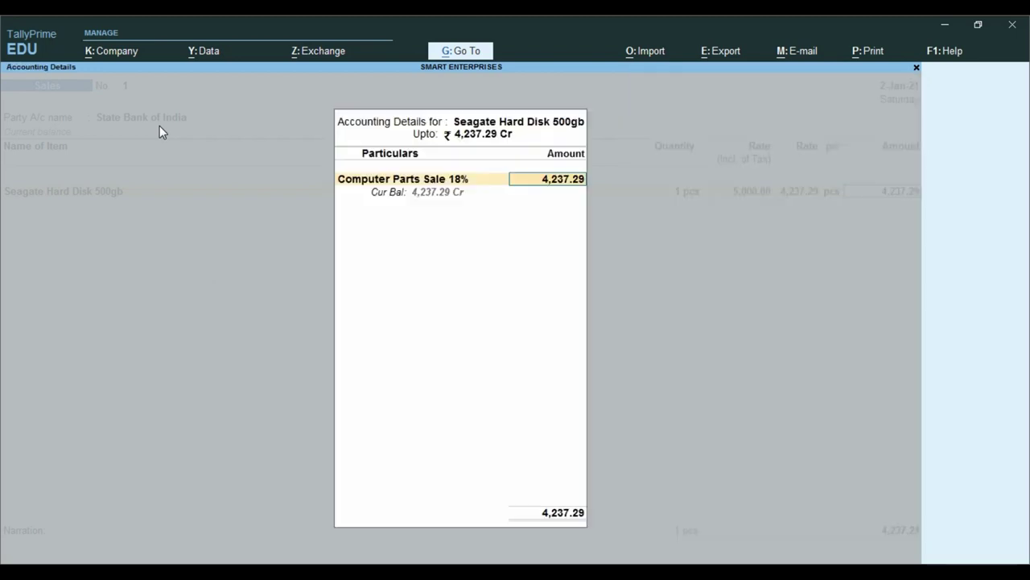
{"action": "key", "text": "Return"}
{"action": "key", "text": "Return"}
- Add the CGST Tax and SGST Tax ledgers at 381.36 each
{"action": "type", "text": "cg"}
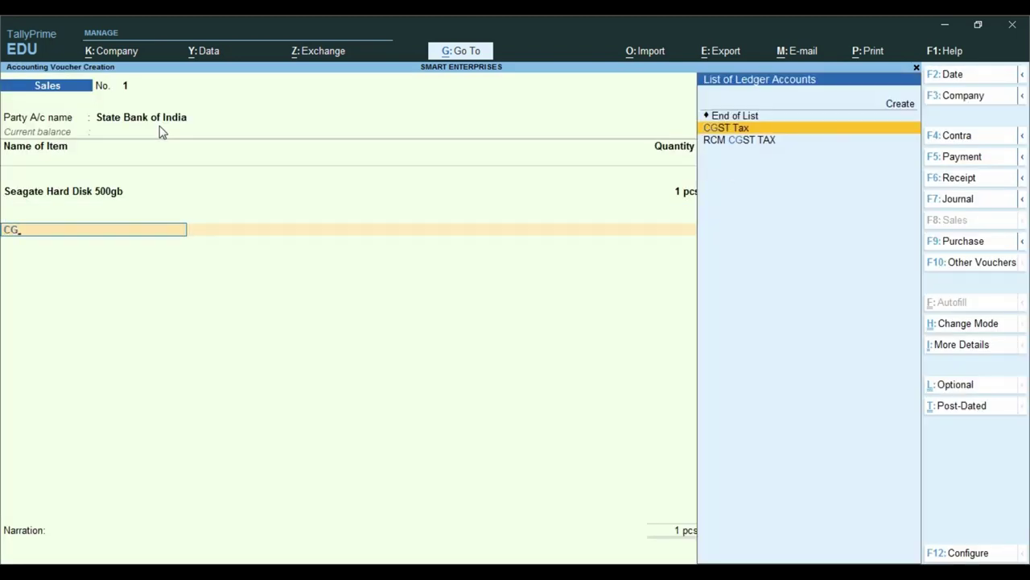
{"action": "key", "text": "Return"}
{"action": "key", "text": "Return"}
{"action": "type", "text": "sg"}
{"action": "key", "text": "Return"}
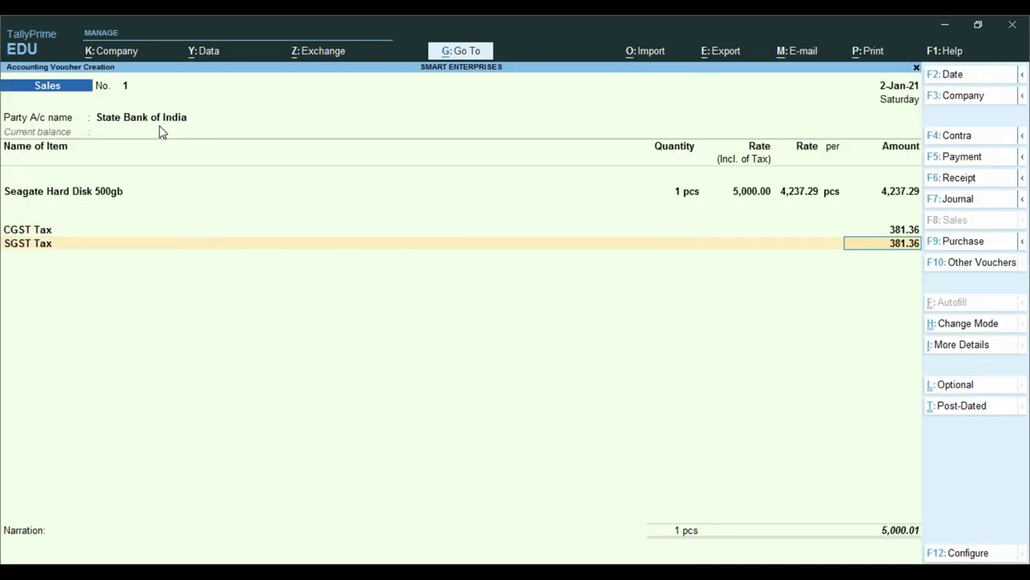
{"action": "key", "text": "Return"}
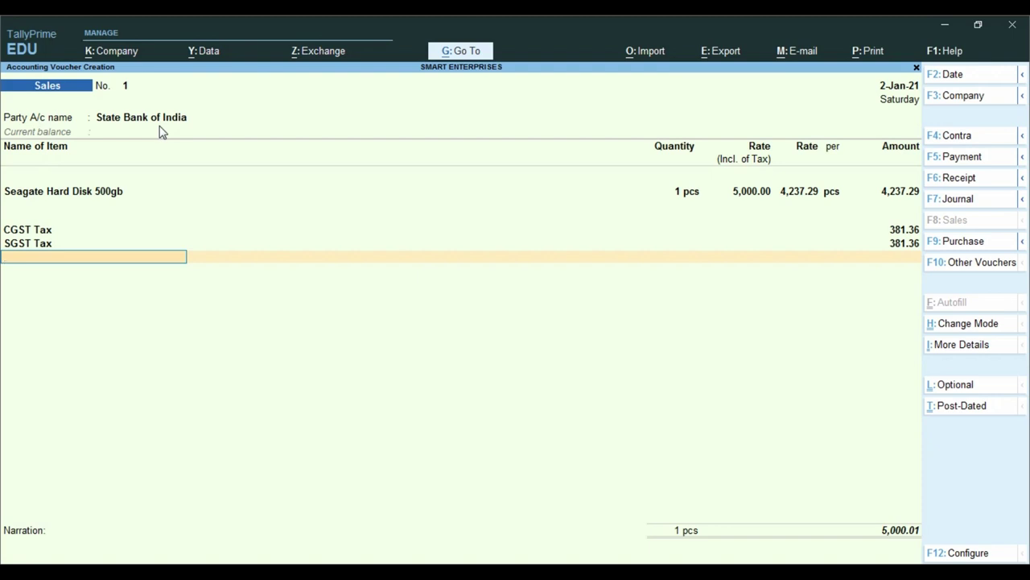
- Accept the bank allocation, enter the customer's name as narration, and save voucher No. 1
{"action": "key", "text": "Return"}
{"action": "key", "text": "Return"}
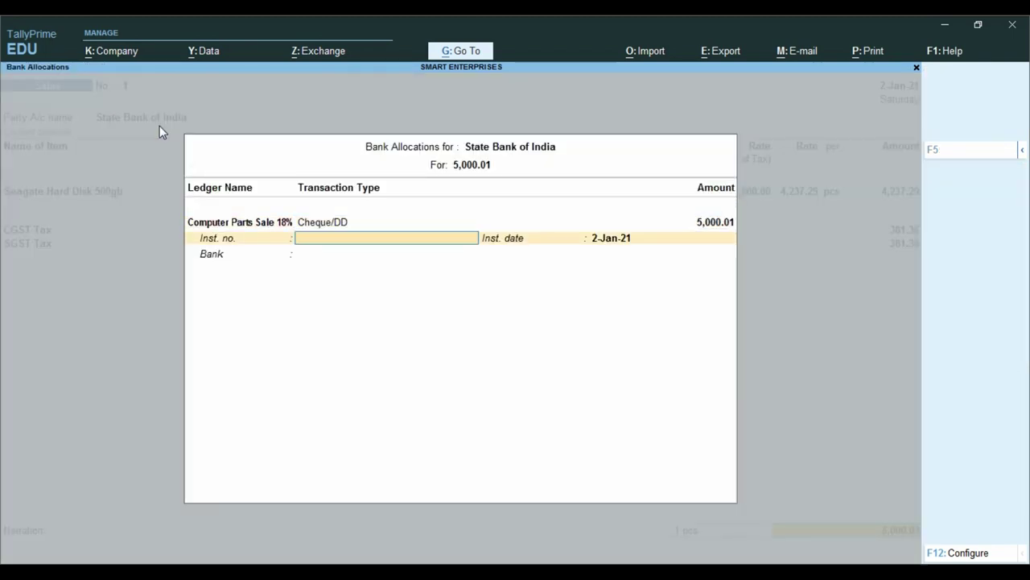
{"action": "key", "text": "Return"}
{"action": "key", "text": "Return"}
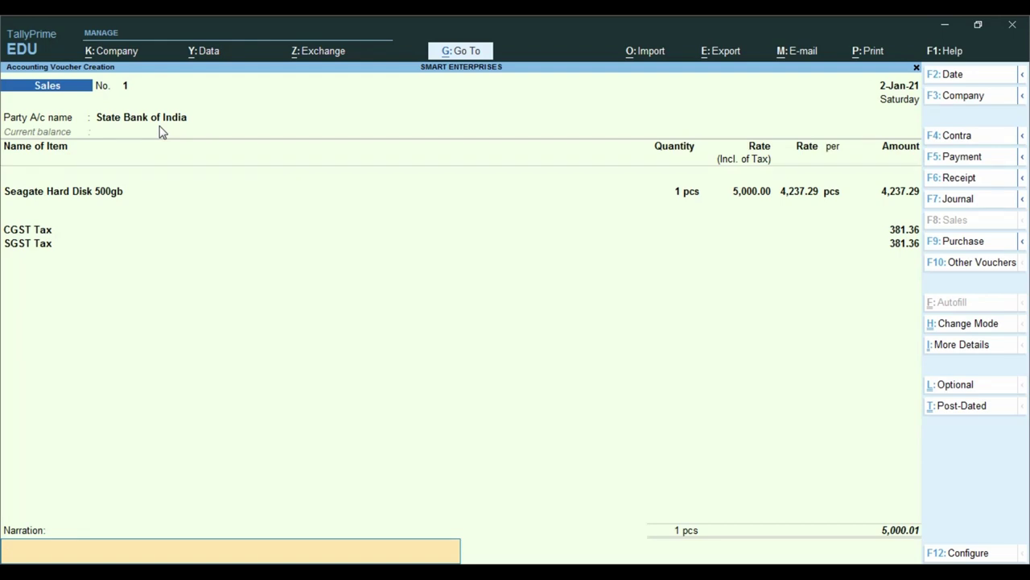
{"action": "key", "text": "Return"}
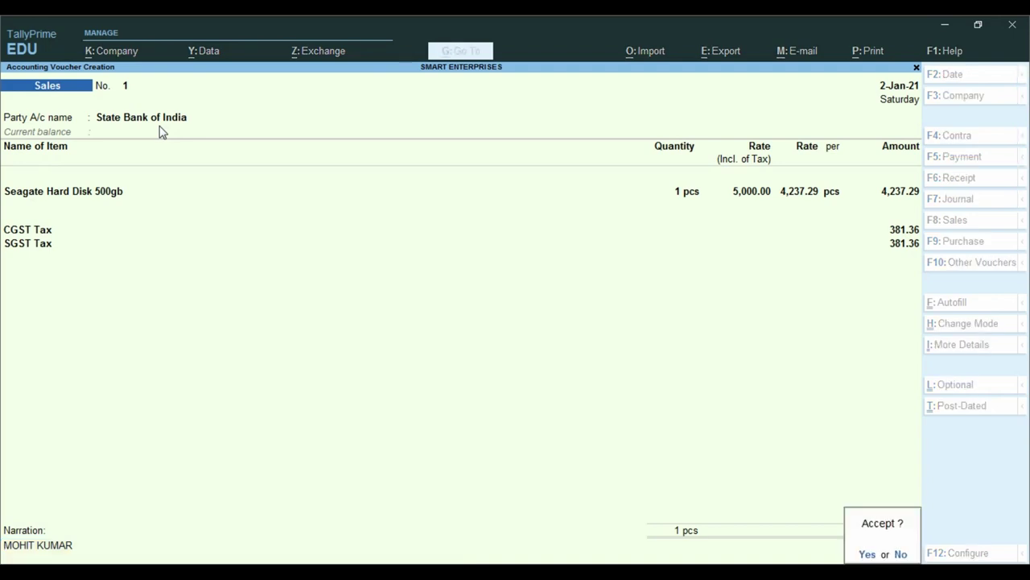
{"action": "key", "text": "Return"}
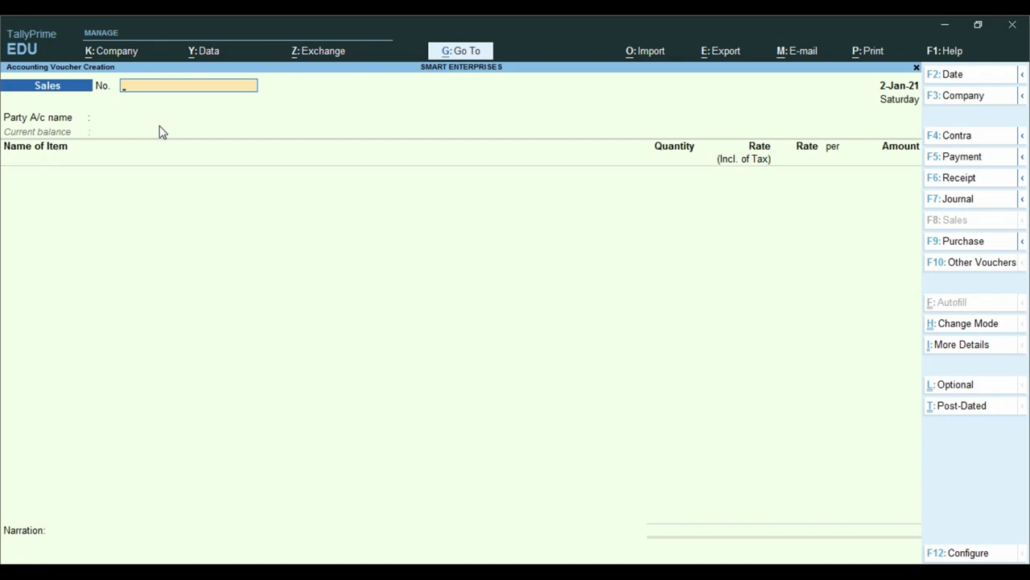
- Reopen saved Sales voucher No. 1 with Page Up and bring up printing via Ctrl+P
{"action": "key", "text": "Page_Up"}
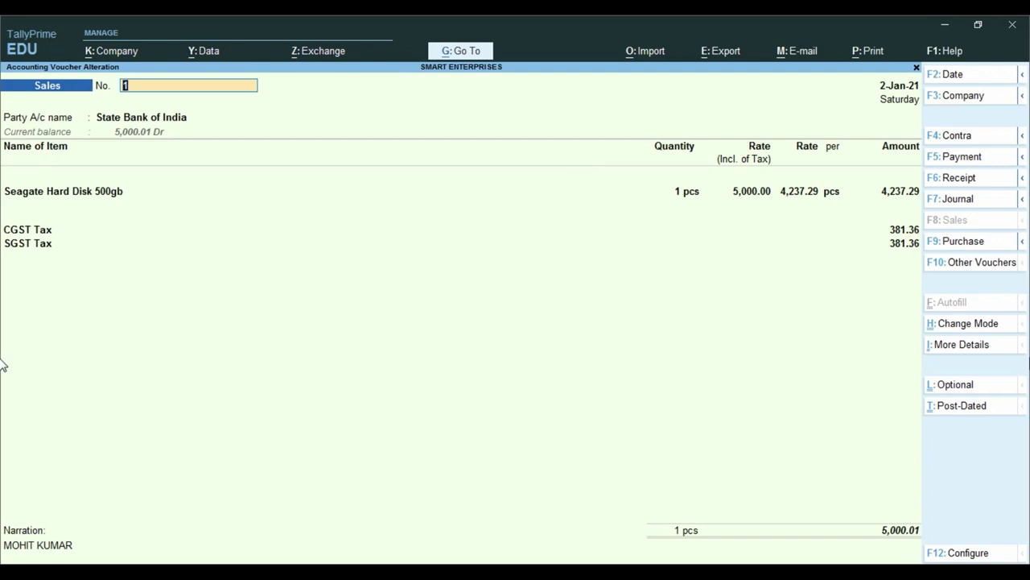
{"action": "key", "text": "ctrl"}
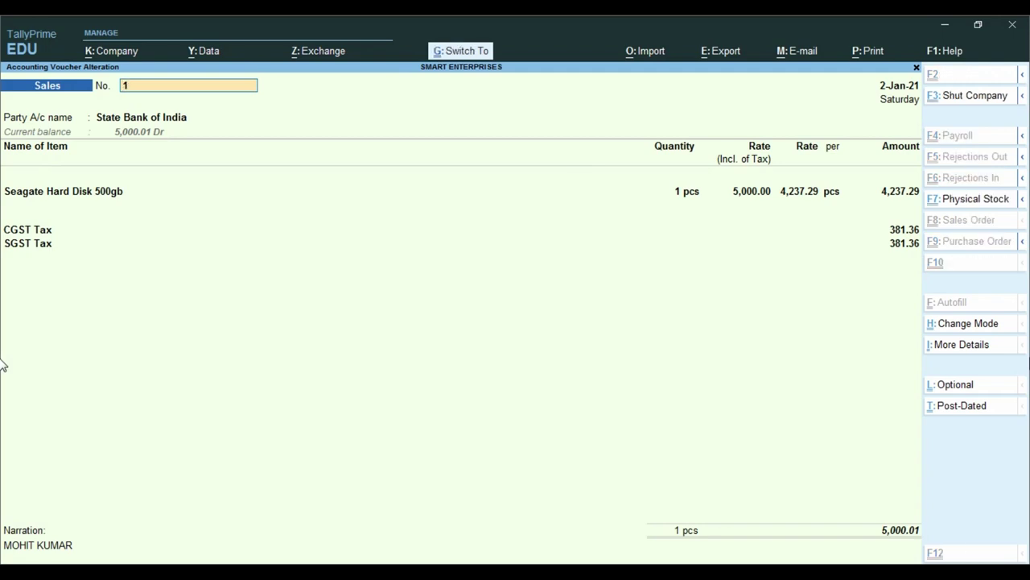
{"action": "key", "text": "ctrl+p"}
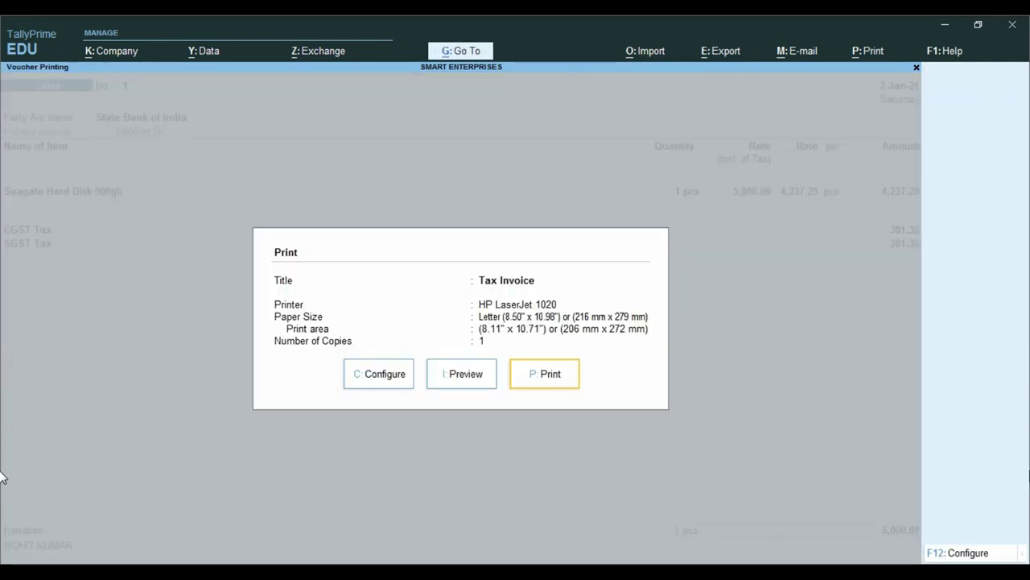
{"action": "left_click", "coordinate": [464, 375]}
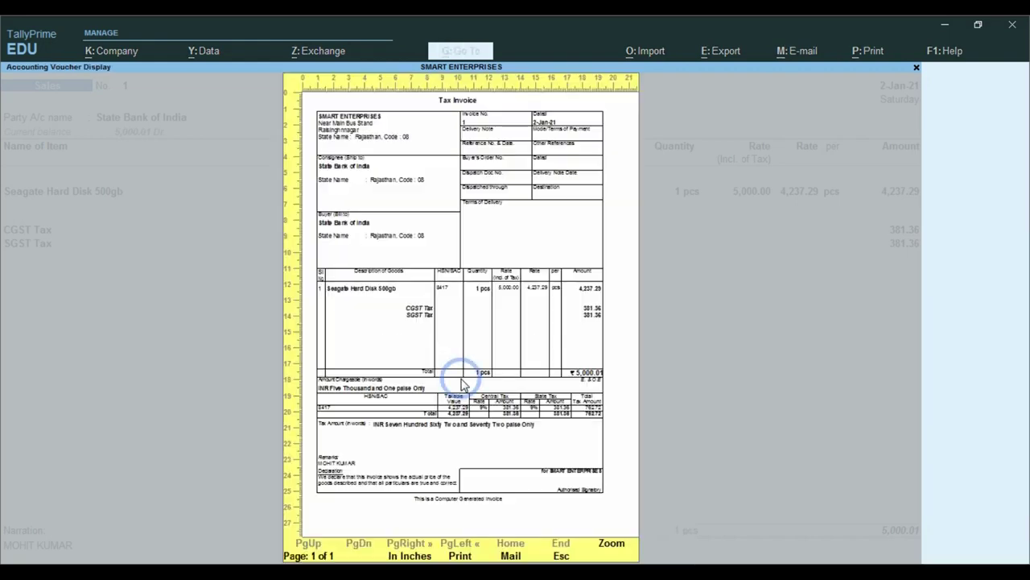
{"action": "left_click", "coordinate": [283, 286]}
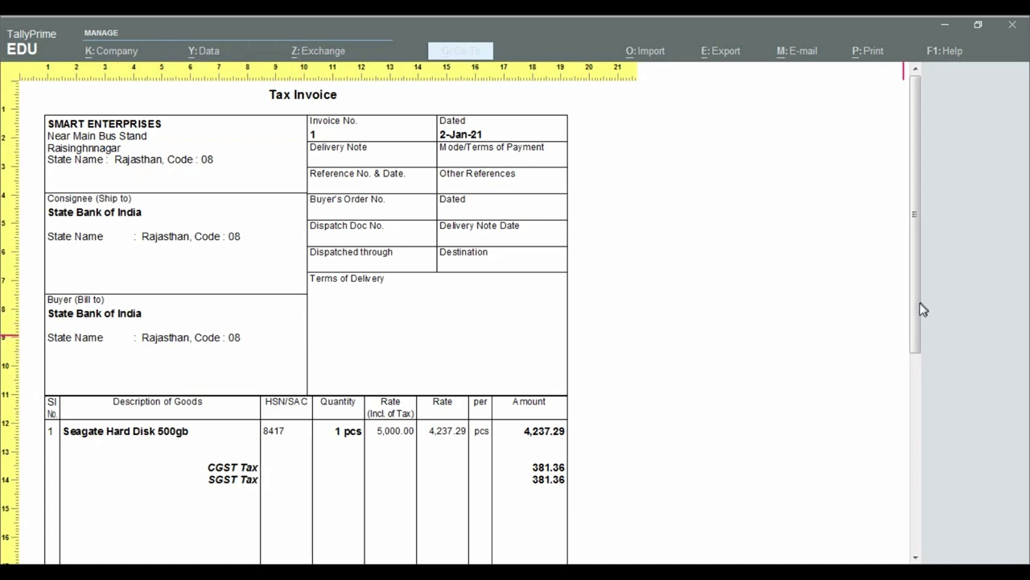
{"action": "left_click_drag", "start_coordinate": [915, 311], "coordinate": [915, 462]}
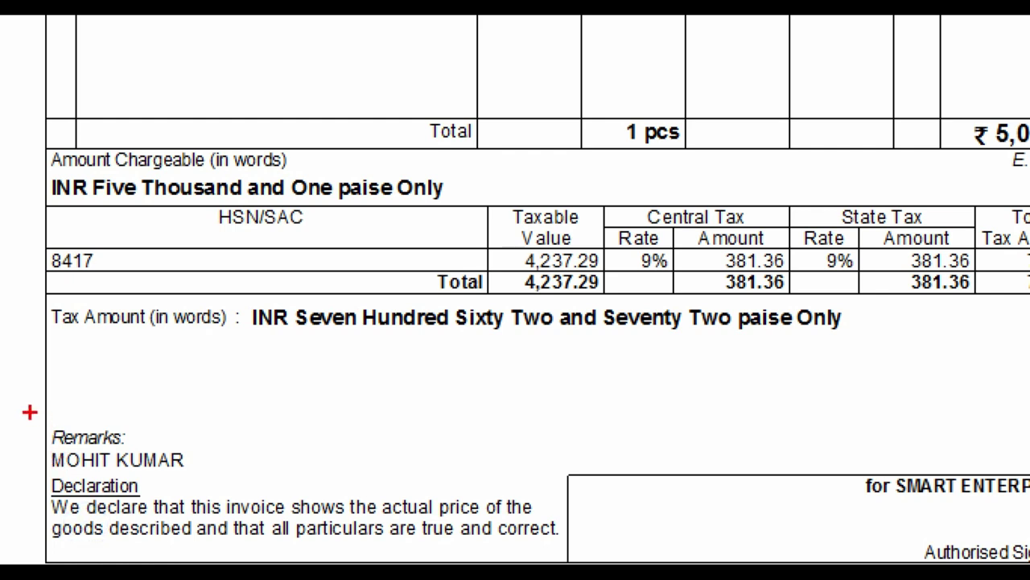
{"action": "mouse_move", "coordinate": [30, 413]}
{"action": "left_mouse_down"}
{"action": "mouse_move", "coordinate": [110, 469]}
{"action": "mouse_move", "coordinate": [217, 483]}
{"action": "left_mouse_up"}
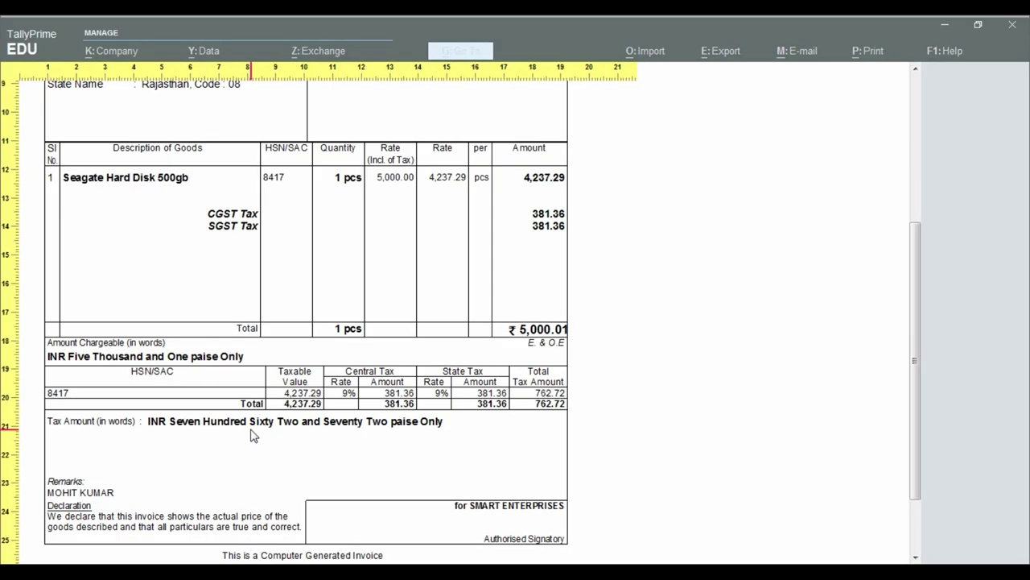
{"action": "left_click", "coordinate": [251, 428]}
- Close the print preview and set Provide Buyer details to Yes in F12 configuration
{"action": "key", "text": "Escape"}
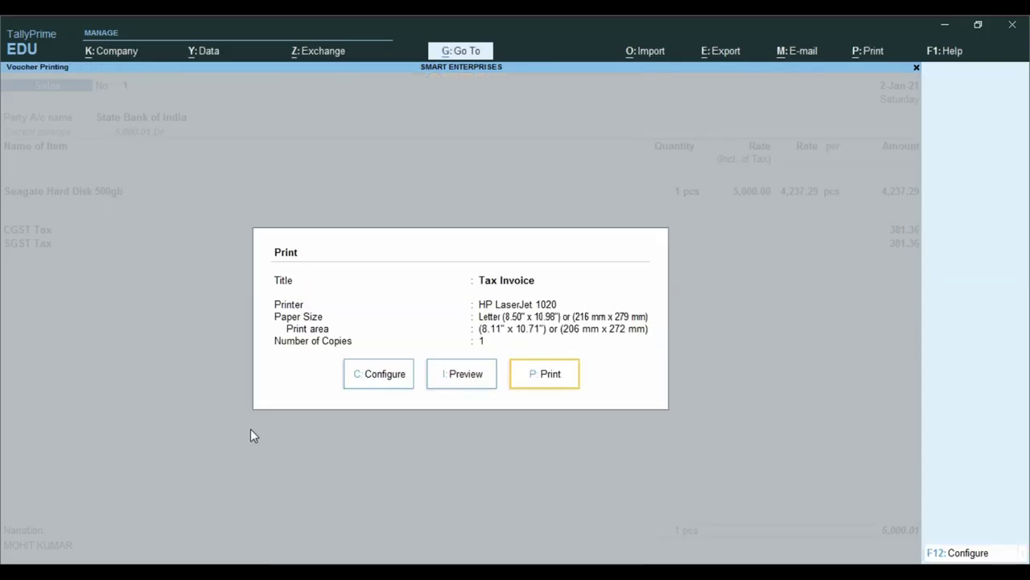
{"action": "key", "text": "Escape"}
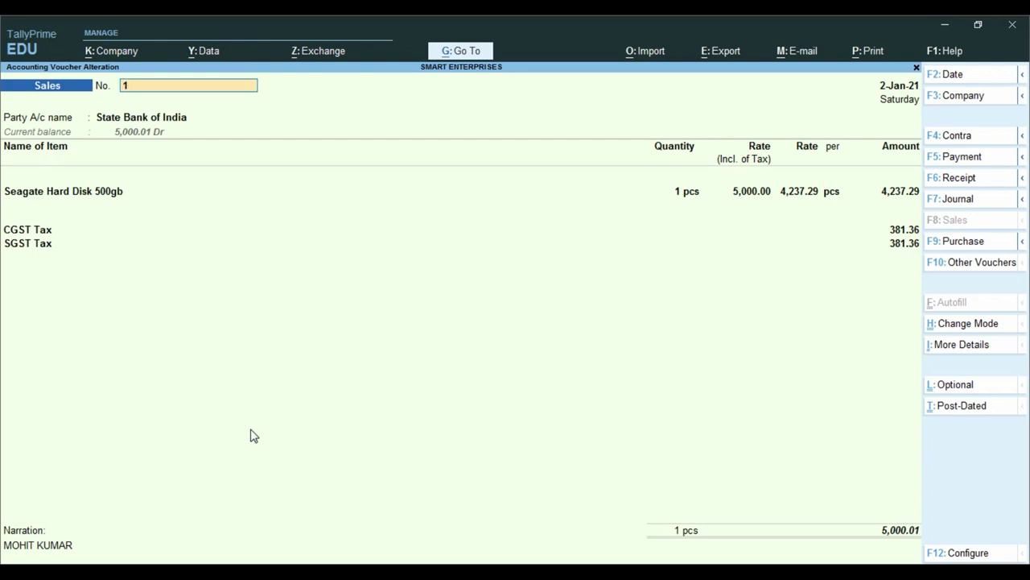
{"action": "key", "text": "F12"}
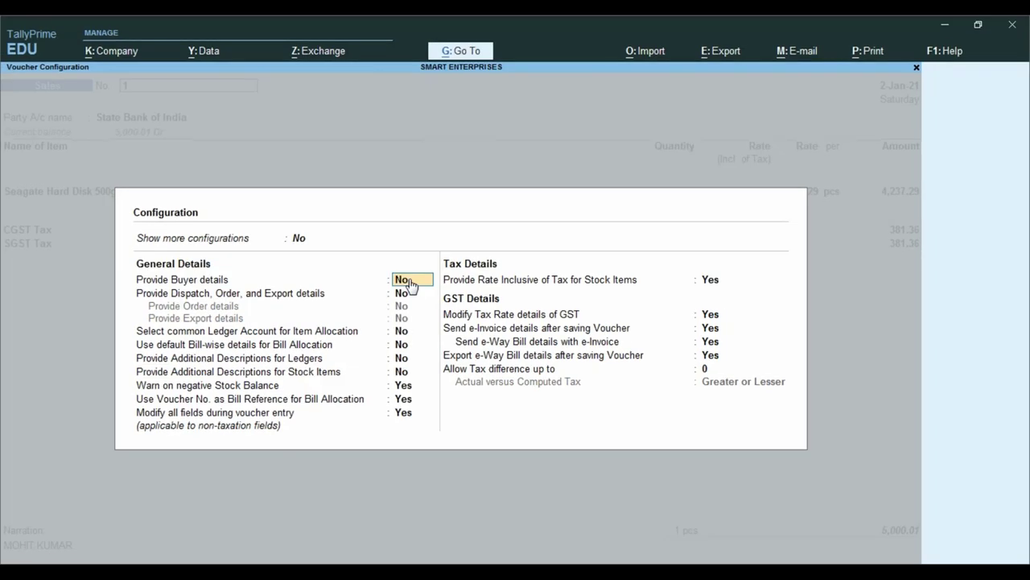
{"action": "type", "text": "Yes"}
{"action": "key", "text": "Return"}
{"action": "key", "text": "ctrl+a"}
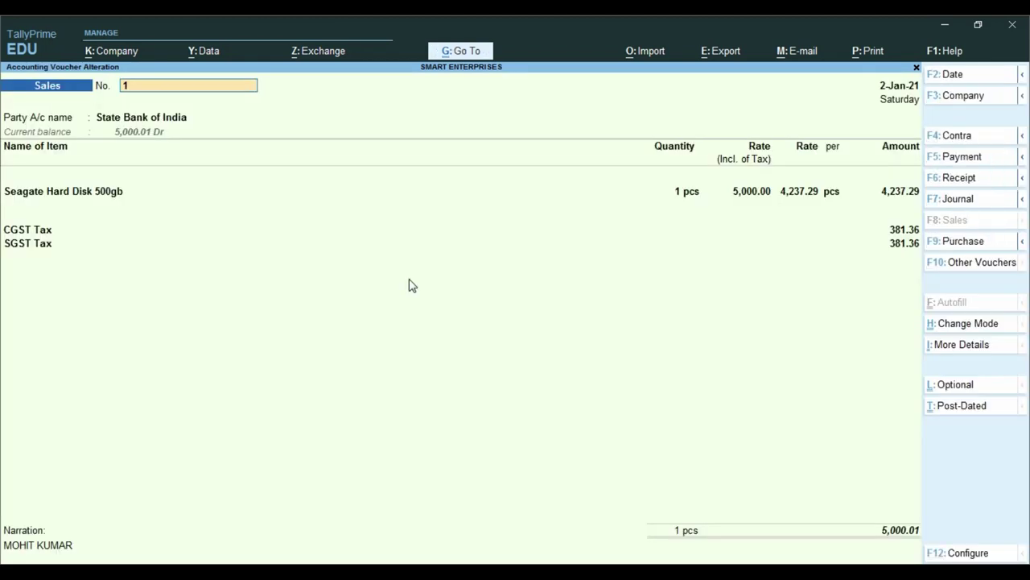
- In Party Details, enter the customer's name as Buyer and create it as a new party
{"action": "key", "text": "Return"}
{"action": "key", "text": "Return"}
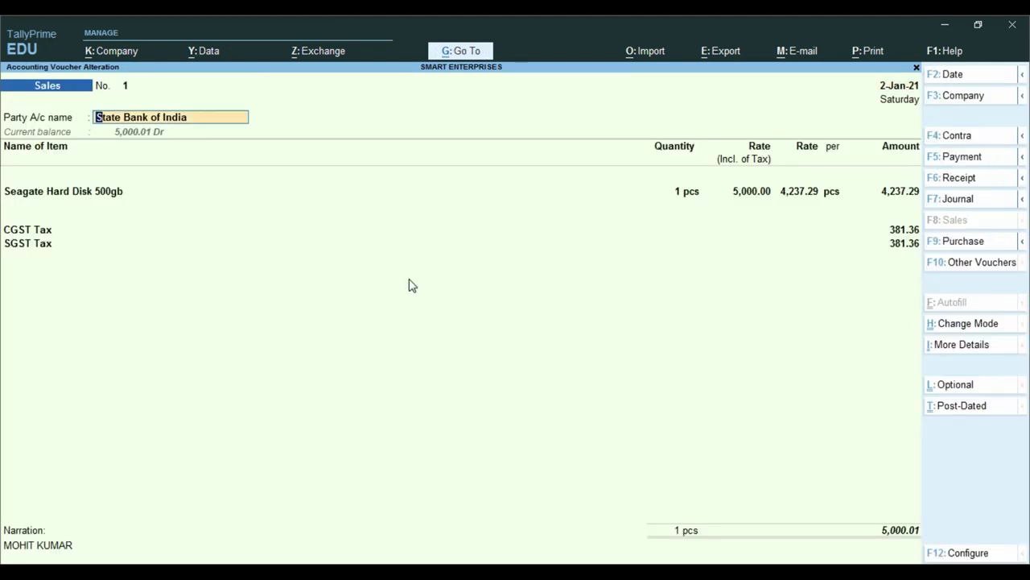
{"action": "key", "text": "Return"}
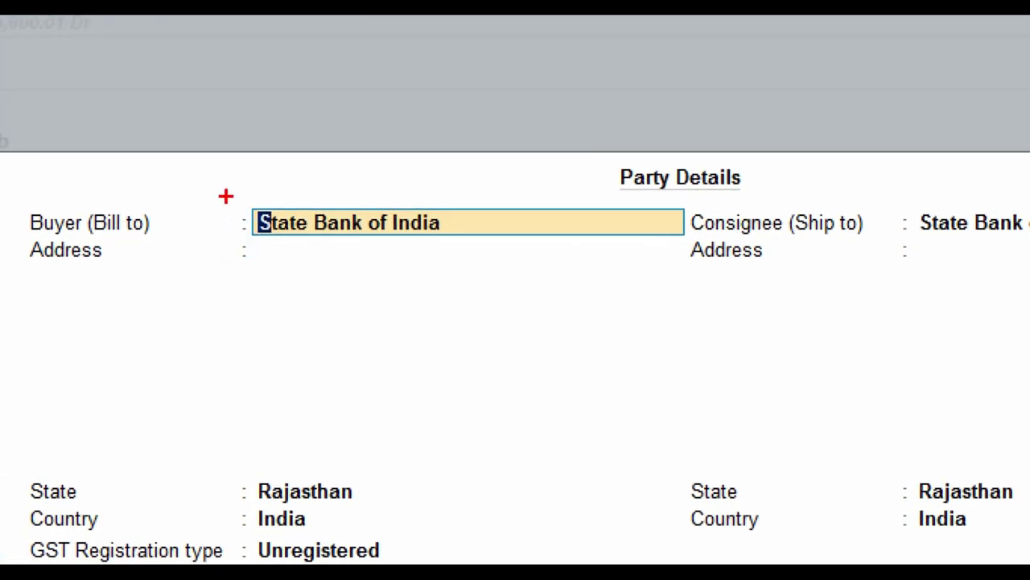
{"action": "mouse_move", "coordinate": [225, 196]}
{"action": "left_mouse_down"}
{"action": "mouse_move", "coordinate": [450, 246]}
{"action": "mouse_move", "coordinate": [538, 244]}
{"action": "left_mouse_up"}
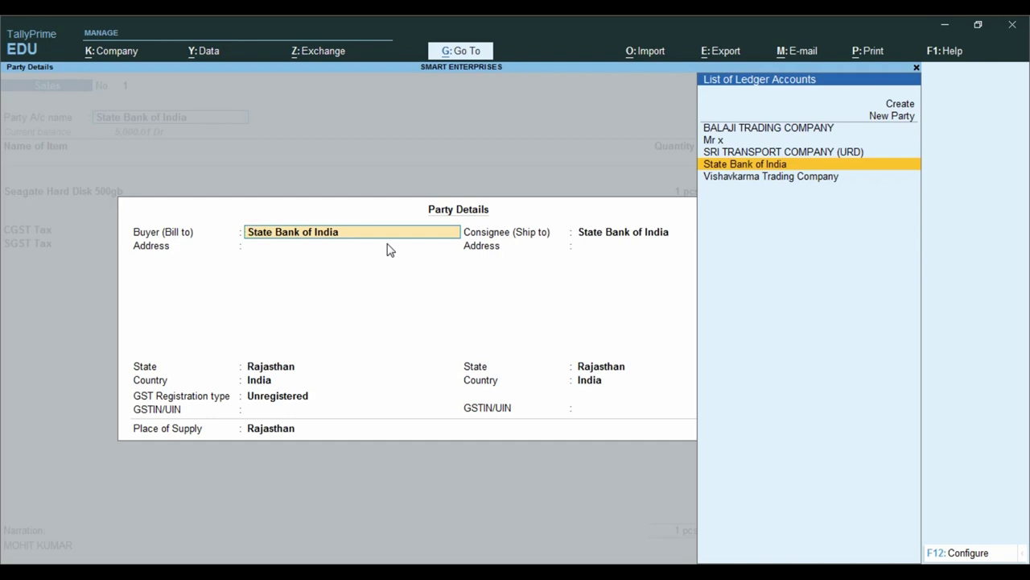
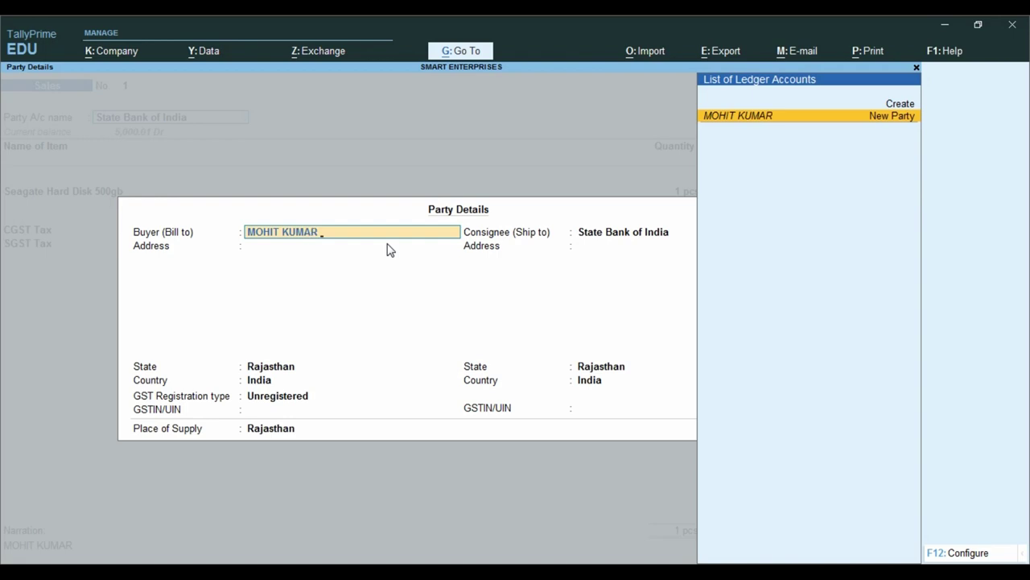
{"action": "key", "text": "Return"}
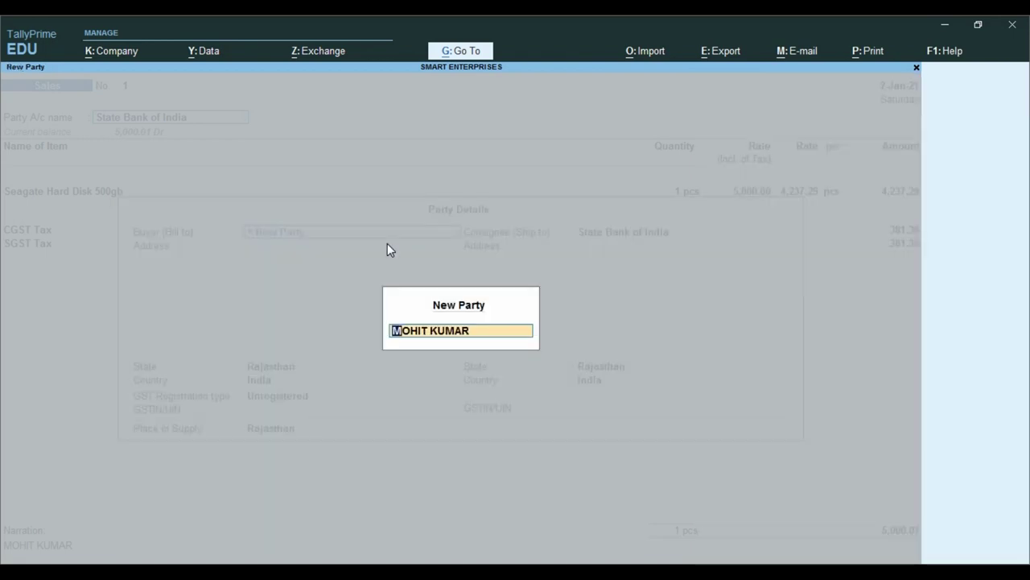
{"action": "key", "text": "Return"}
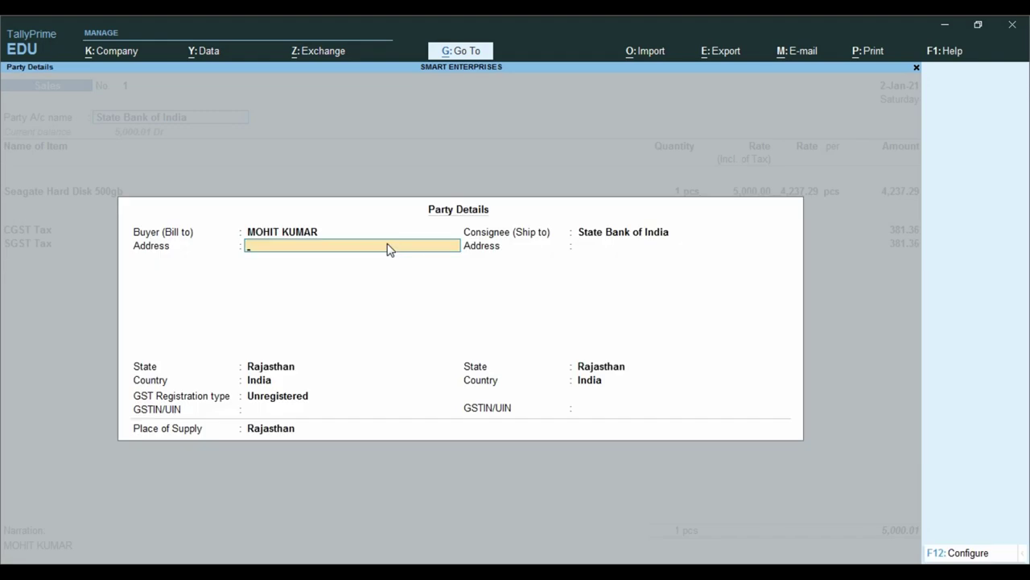
- Enter the buyer's town and phone number, keeping state Rajasthan and GST type Unregistered
{"action": "type", "text": "RAI SINGHNAGAR"}
{"action": "key", "text": "Return"}
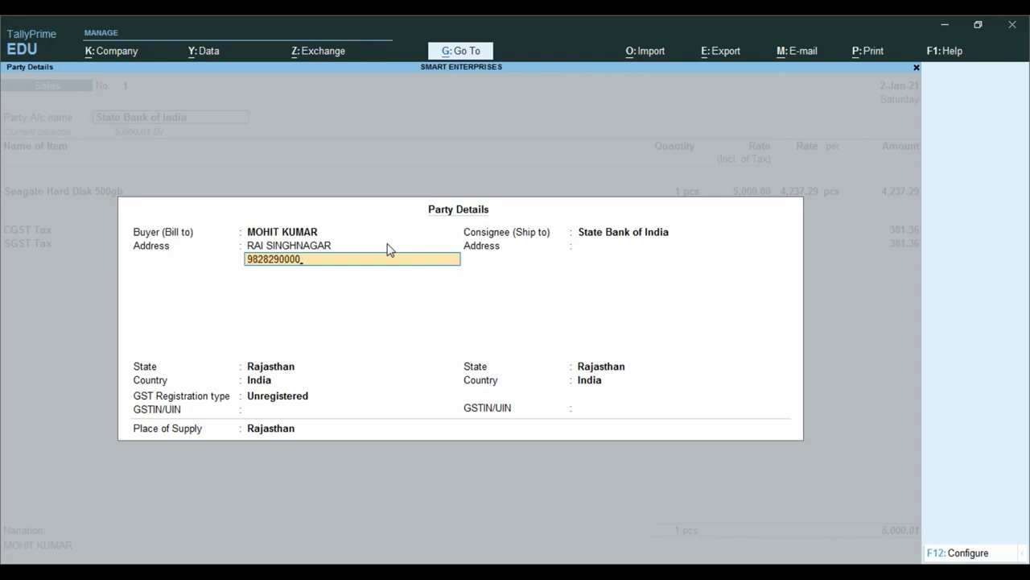
{"action": "key", "text": "Return"}
{"action": "key", "text": "Return"}
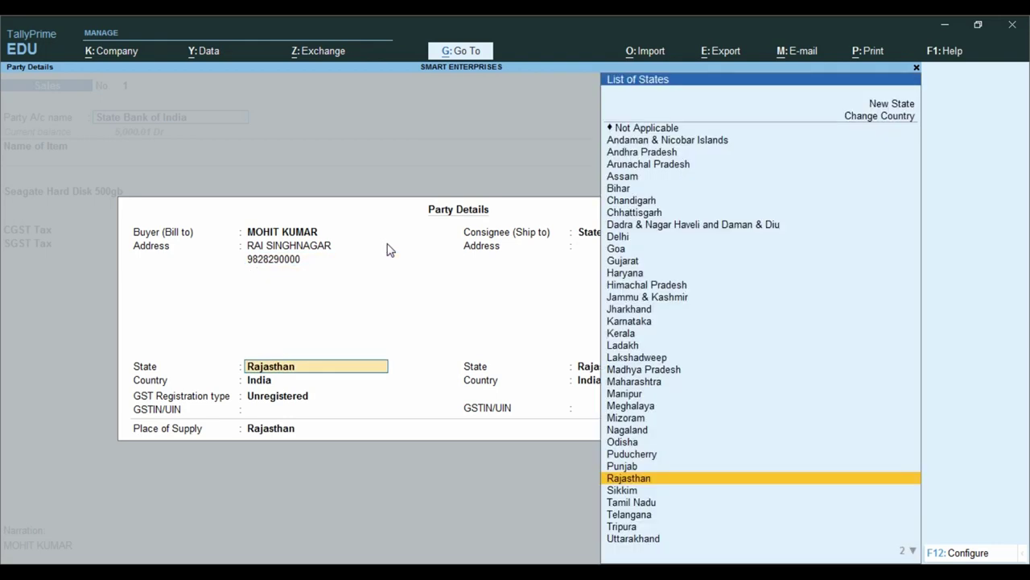
{"action": "key", "text": "Return"}
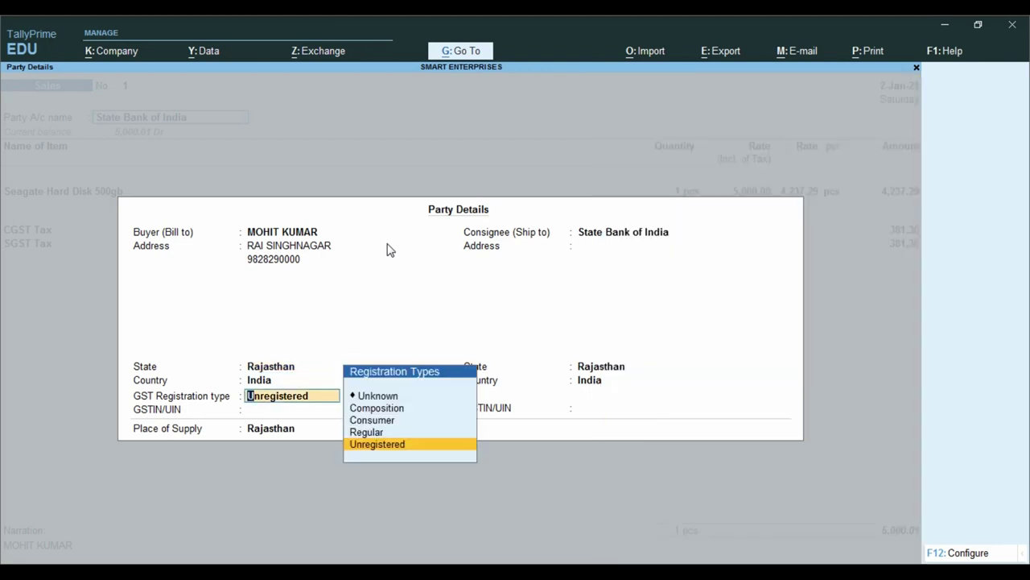
{"action": "key", "text": "Return"}
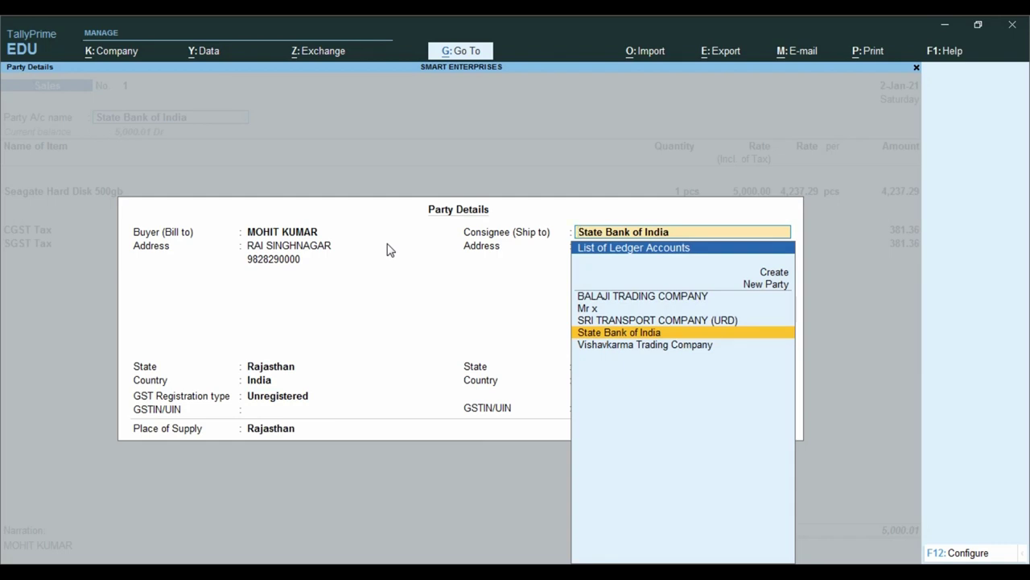
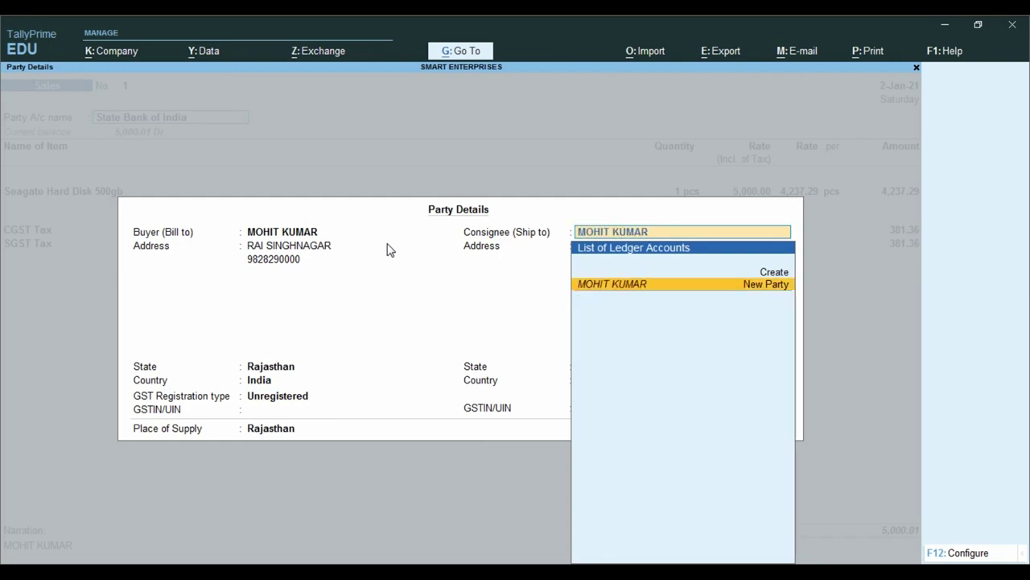
- Create the same customer as a new consignee party with the same town and Rajasthan state
{"action": "key", "text": "Return"}
{"action": "key", "text": "Return"}
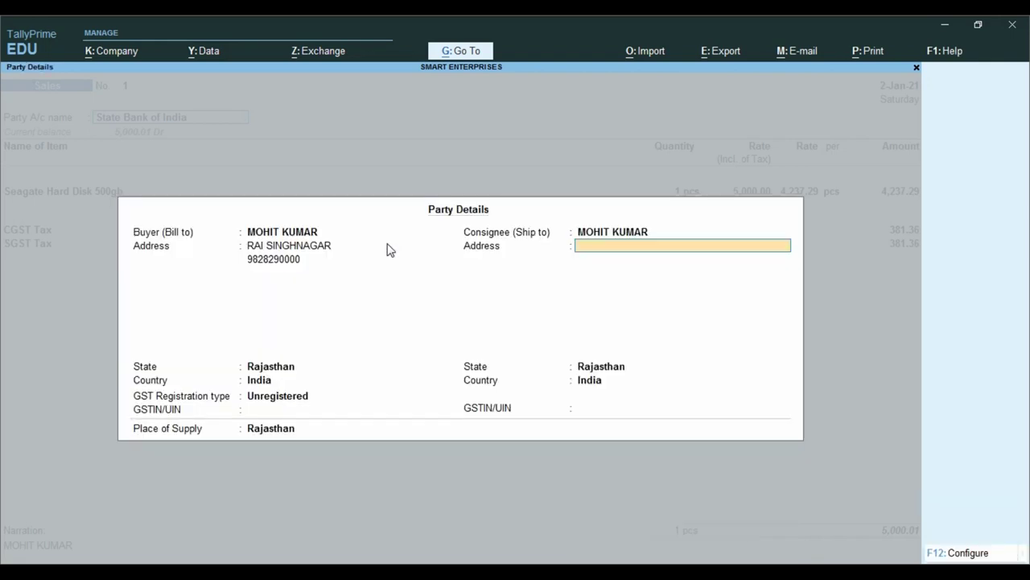
{"action": "type", "text": "RAI SINGHNAGAR"}
{"action": "key", "text": "Return"}
{"action": "key", "text": "Return"}
{"action": "key", "text": "Return"}
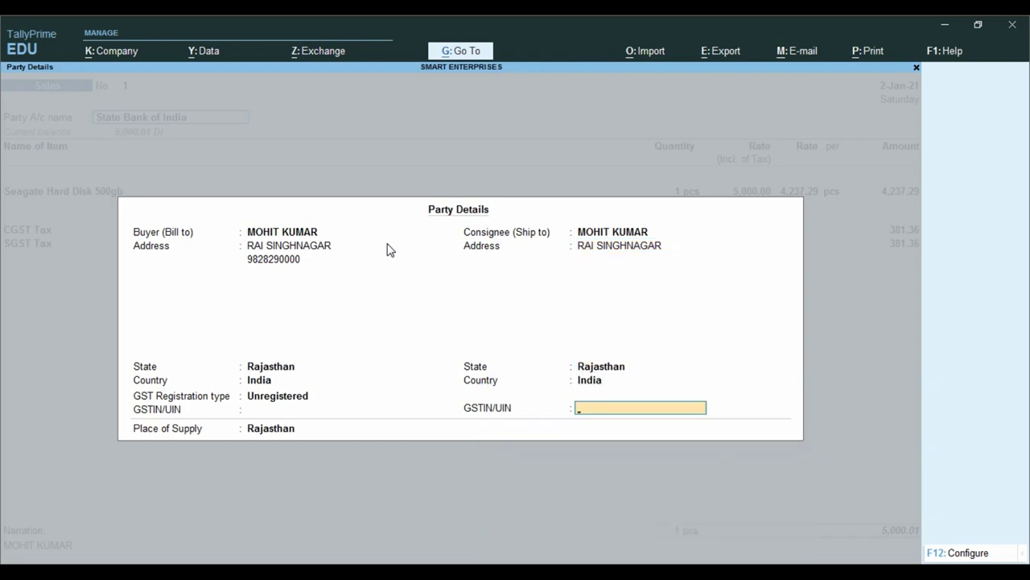
{"action": "key", "text": "Return"}
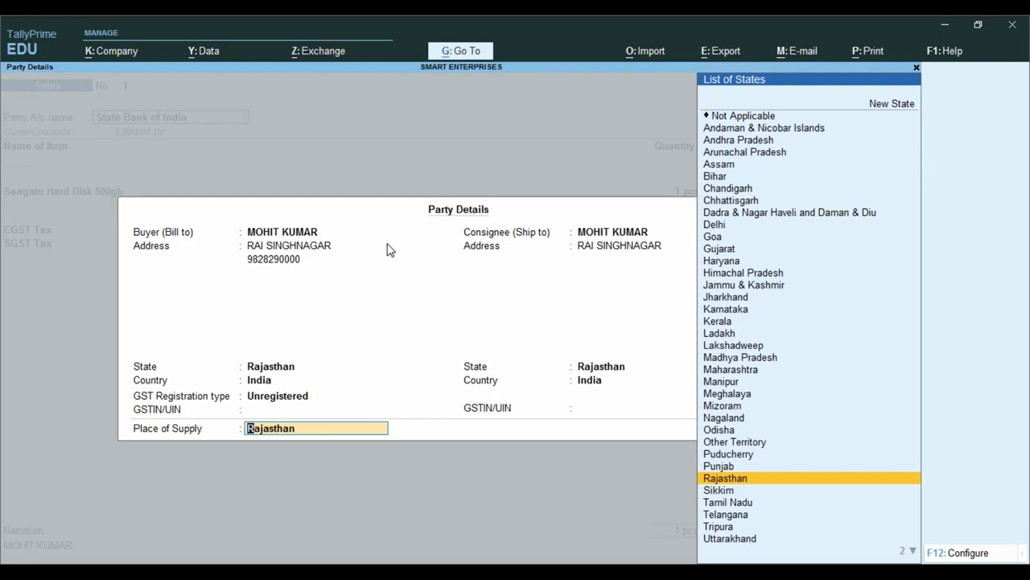
- Close party details and step past the item and tax rows to Bank Allocations
{"action": "key", "text": "Return"}
{"action": "key", "text": "Return"}
{"action": "key", "text": "Return"}
{"action": "key", "text": "Return"}
{"action": "key", "text": "Return"}
{"action": "key", "text": "Return"}
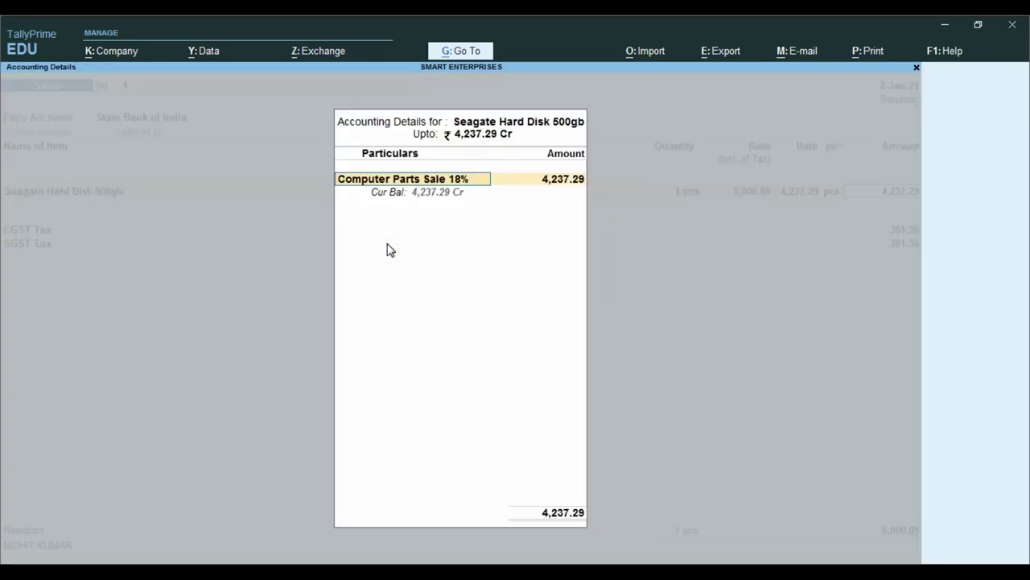
{"action": "key", "text": "Return"}
{"action": "key", "text": "Return"}
{"action": "key", "text": "Return"}
{"action": "key", "text": "Return"}
{"action": "key", "text": "Return"}
{"action": "key", "text": "Return"}
{"action": "key", "text": "Return"}
{"action": "key", "text": "Return"}
{"action": "key", "text": "Return"}
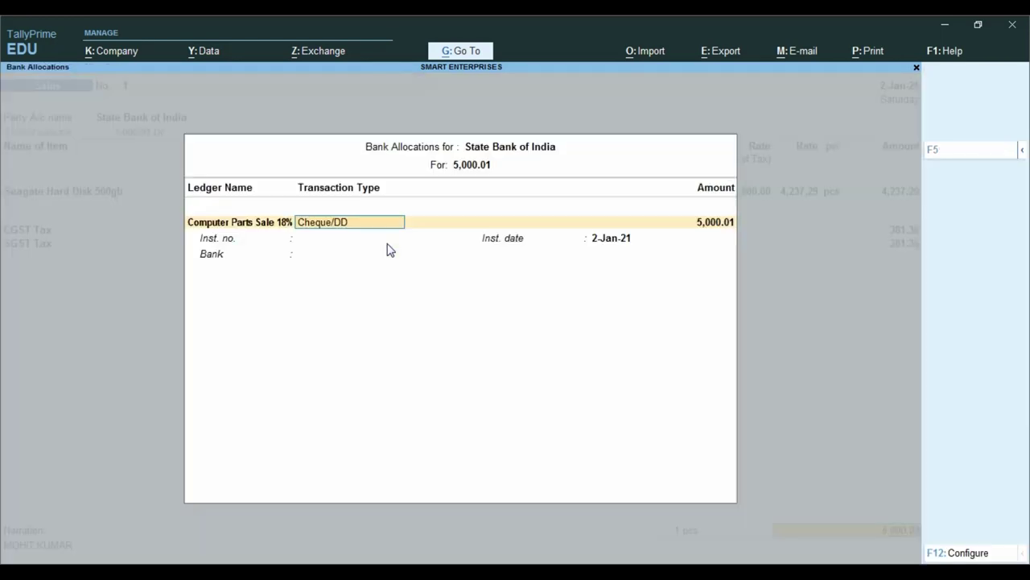
{"action": "key", "text": "Return"}
{"action": "key", "text": "Return"}
- Save the altered voucher, reopen it with Page Up, and bring up its Tax Invoice print options
{"action": "key", "text": "Return"}
{"action": "key", "text": "Return"}
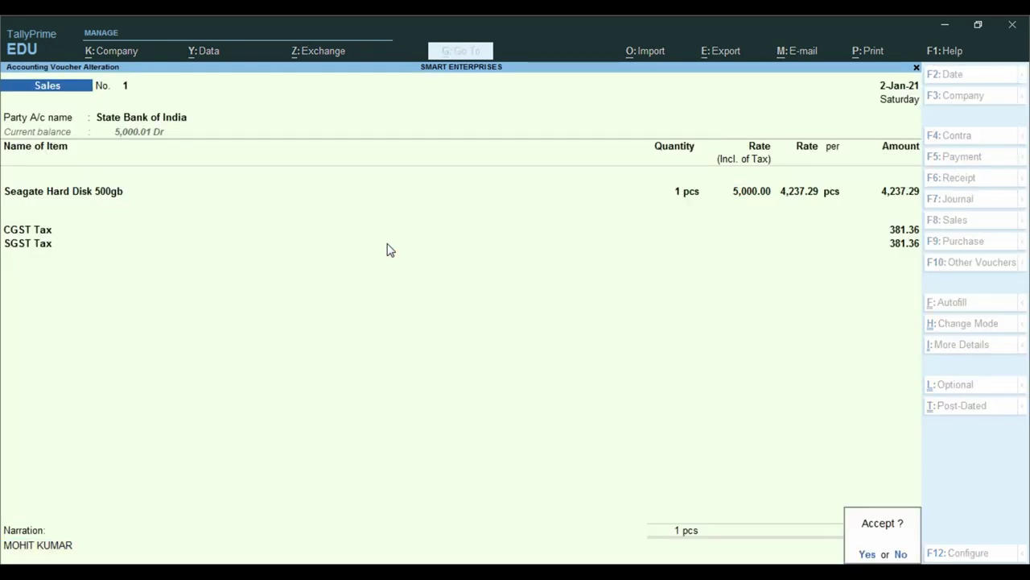
{"action": "key", "text": "Return"}
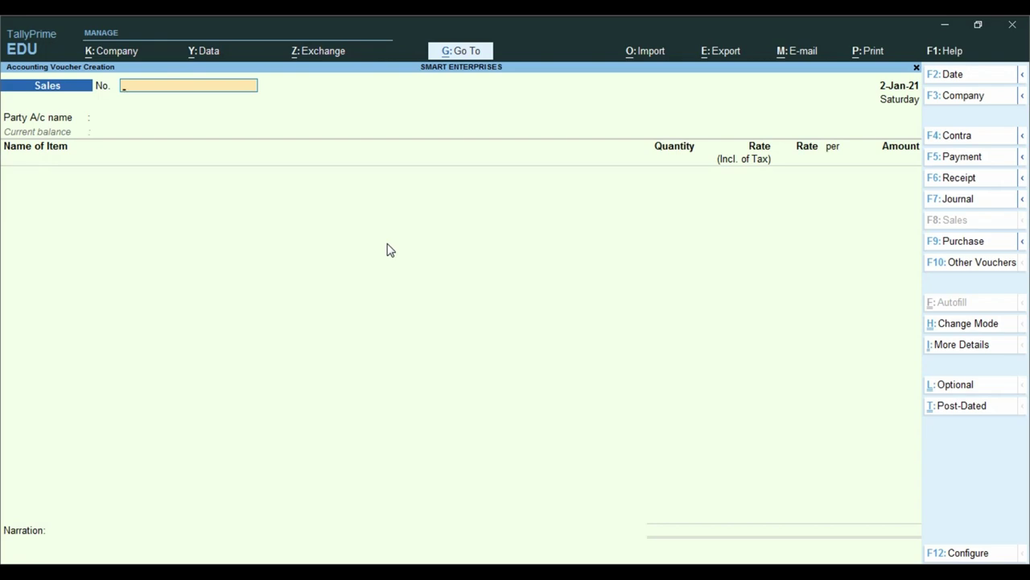
{"action": "key", "text": "Page_Up"}
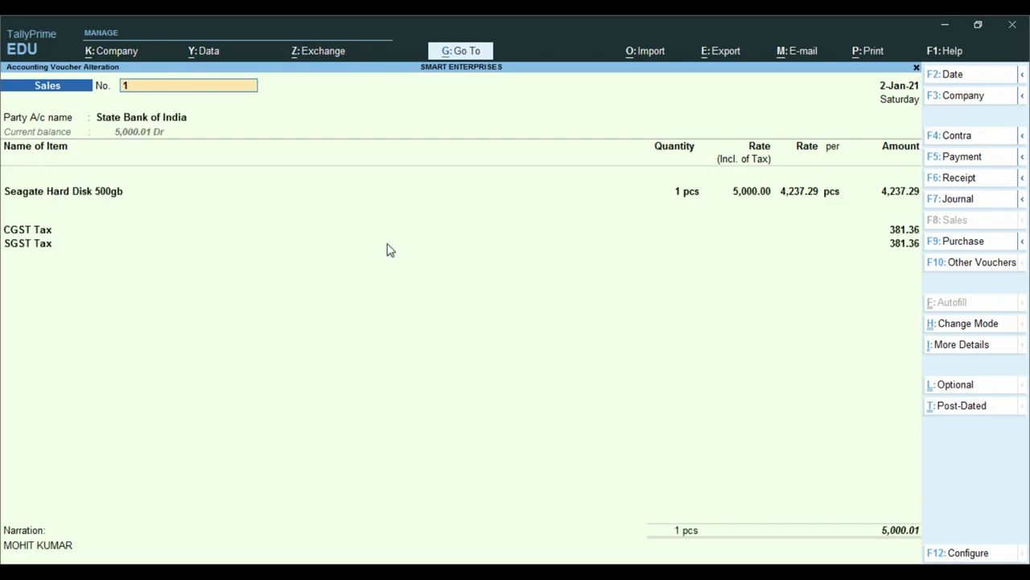
{"action": "key", "text": "ctrl"}
{"action": "key", "text": "ctrl+p"}
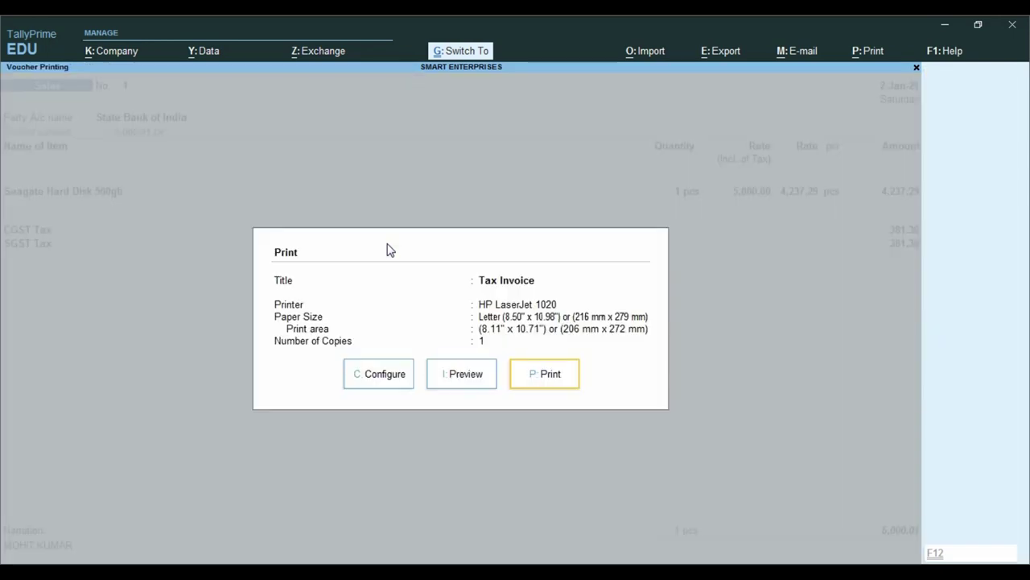
{"action": "left_click", "coordinate": [471, 376]}
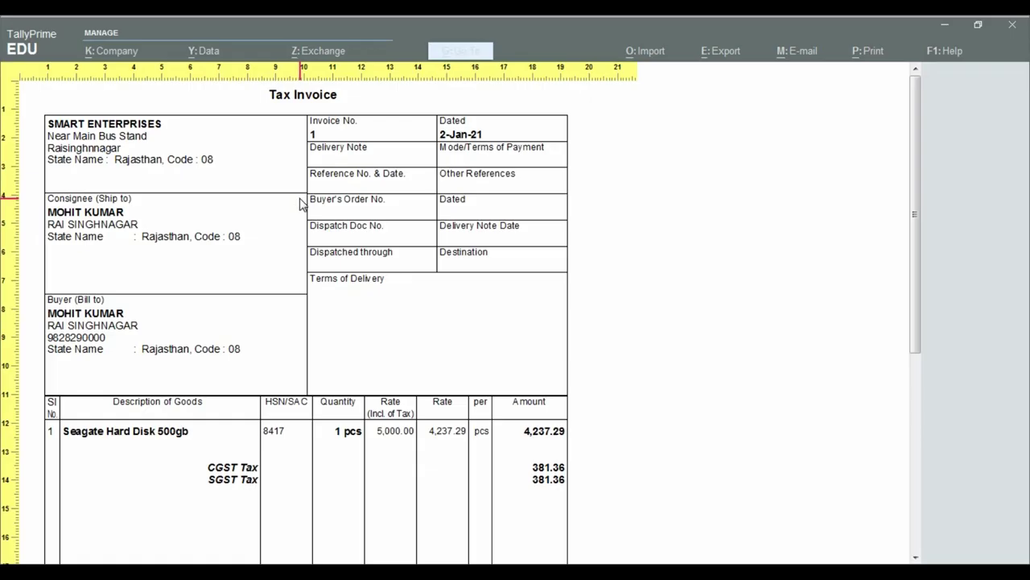
{"action": "left_click", "coordinate": [302, 199]}
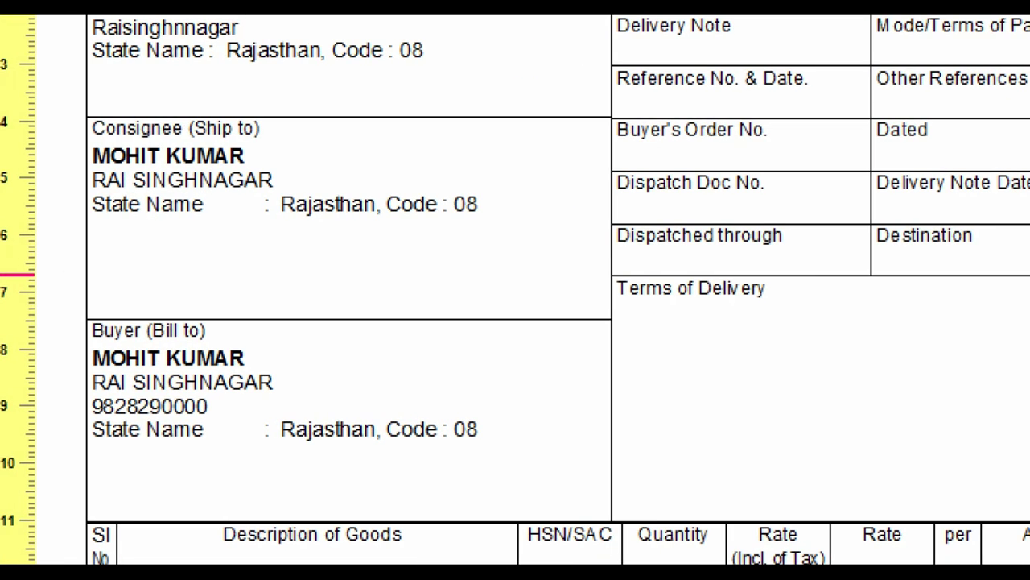
{"action": "mouse_move", "coordinate": [51, 99]}
{"action": "left_mouse_down"}
{"action": "mouse_move", "coordinate": [51, 233]}
{"action": "mouse_move", "coordinate": [256, 439]}
{"action": "mouse_move", "coordinate": [598, 467]}
{"action": "mouse_move", "coordinate": [628, 512]}
{"action": "left_mouse_up"}
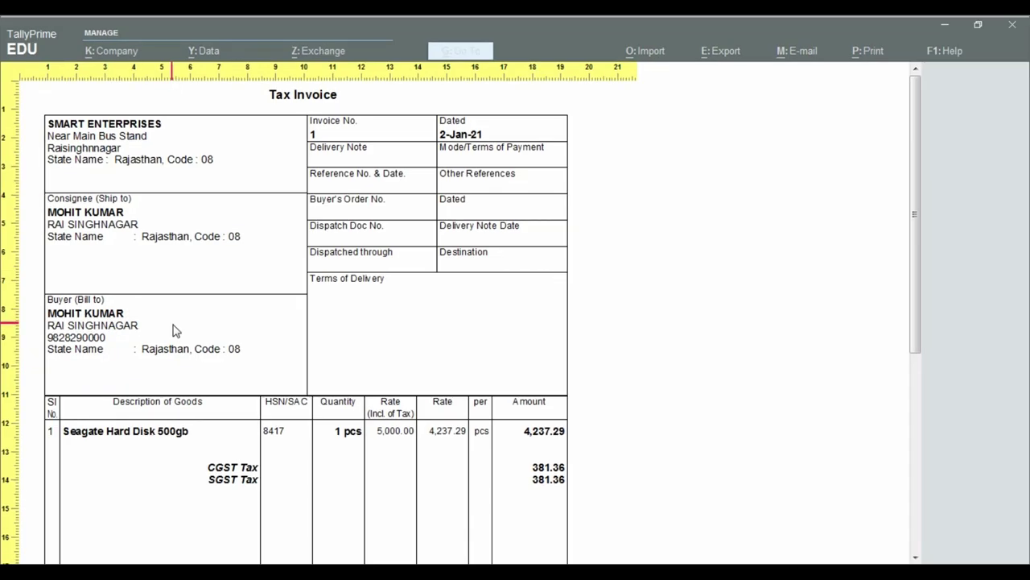
{"action": "scroll", "coordinate": [383, 482], "scroll_direction": "down", "scroll_amount": 1}
{"action": "scroll", "coordinate": [202, 358], "scroll_direction": "down", "scroll_amount": 2}
{"action": "scroll", "coordinate": [209, 364], "scroll_direction": "down", "scroll_amount": 8}
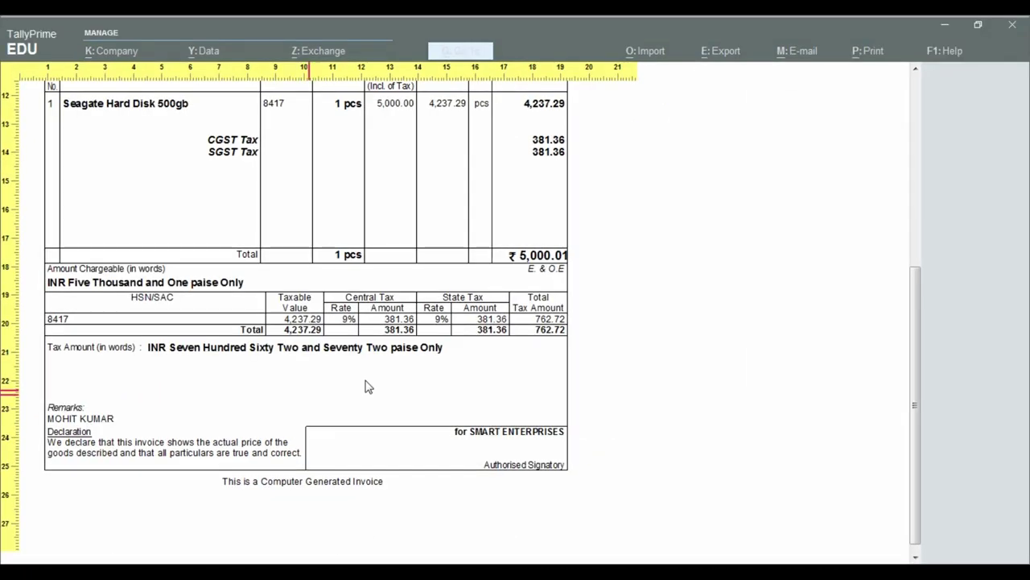
{"action": "key", "text": "z"}
- Close the invoice preview and print options without printing, then exit voucher alteration
{"action": "key", "text": "Escape"}
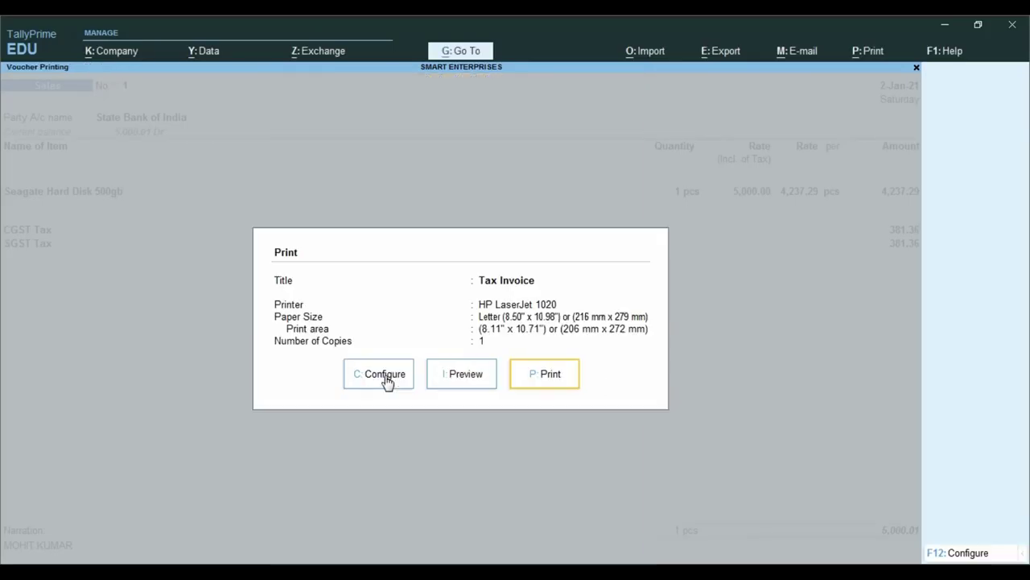
{"action": "key", "text": "Escape"}
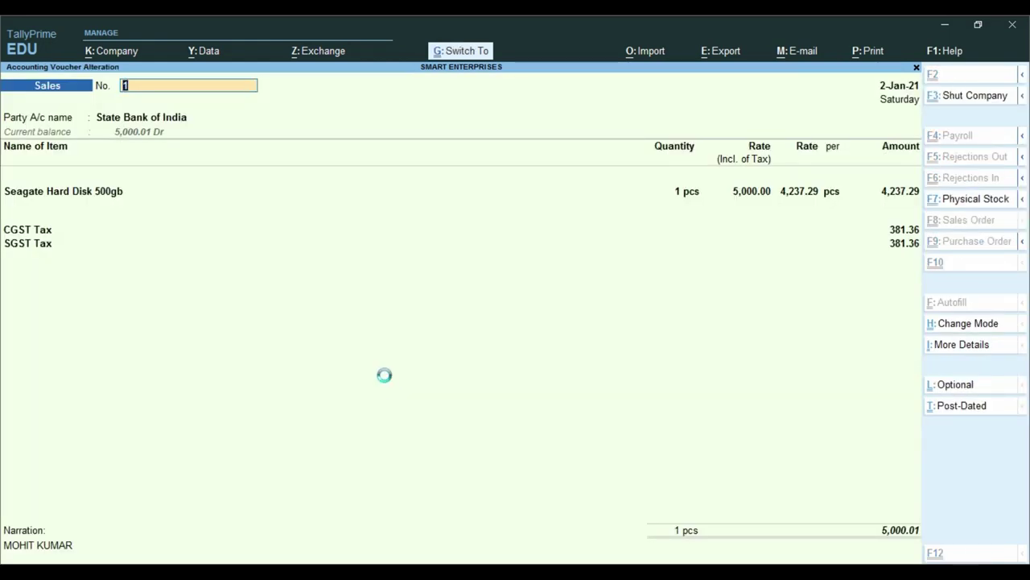
{"action": "key", "text": "Escape"}
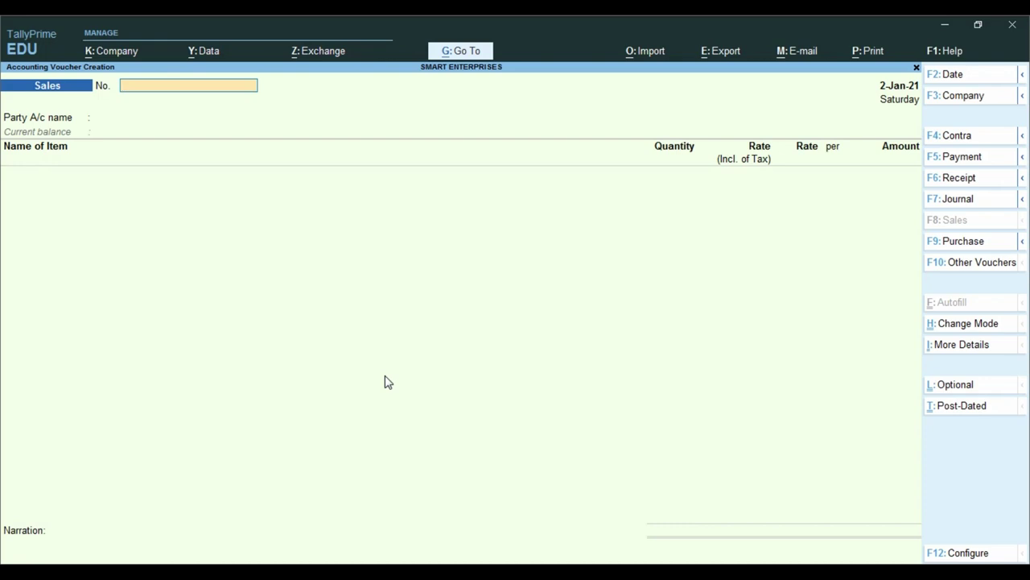
- Leave the voucher screen and go to the Ledger report under Account Books
{"action": "key", "text": "Escape"}
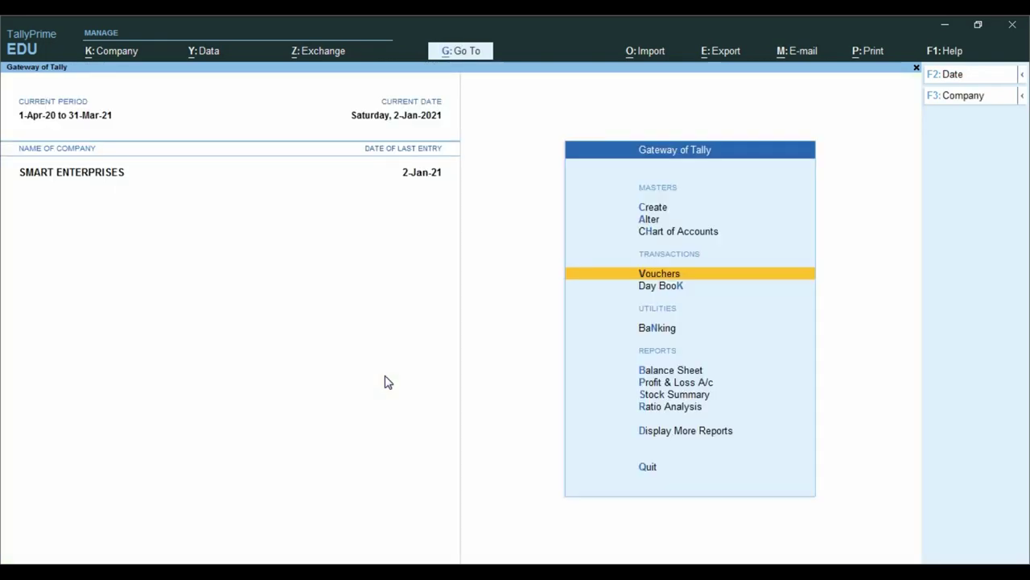
{"action": "key", "text": "Down"}
{"action": "key", "text": "Down"}
{"action": "key", "text": "Down"}
{"action": "key", "text": "Down"}
{"action": "key", "text": "Down"}
{"action": "key", "text": "Down"}
{"action": "key", "text": "Down"}
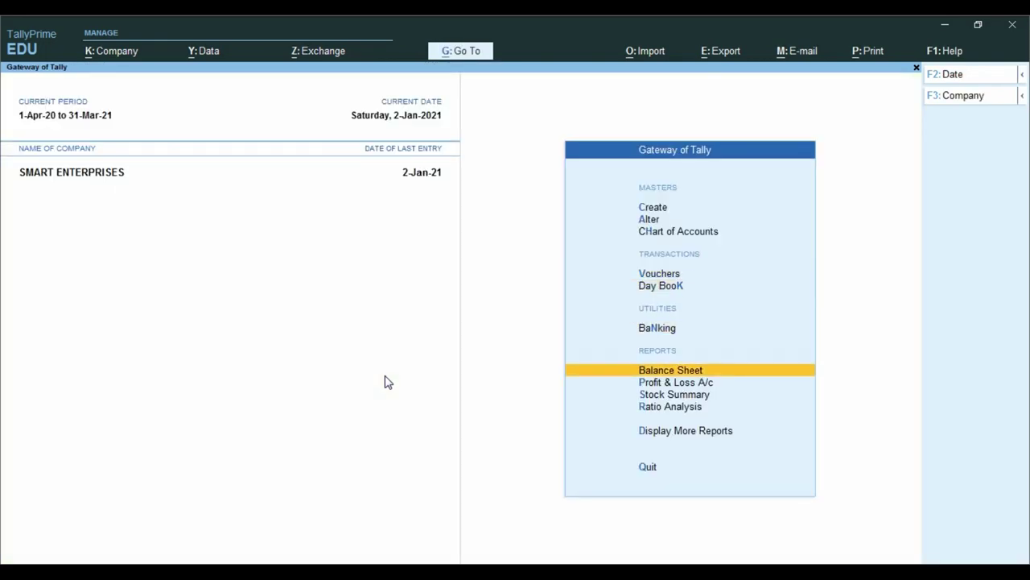
{"action": "key", "text": "Return"}
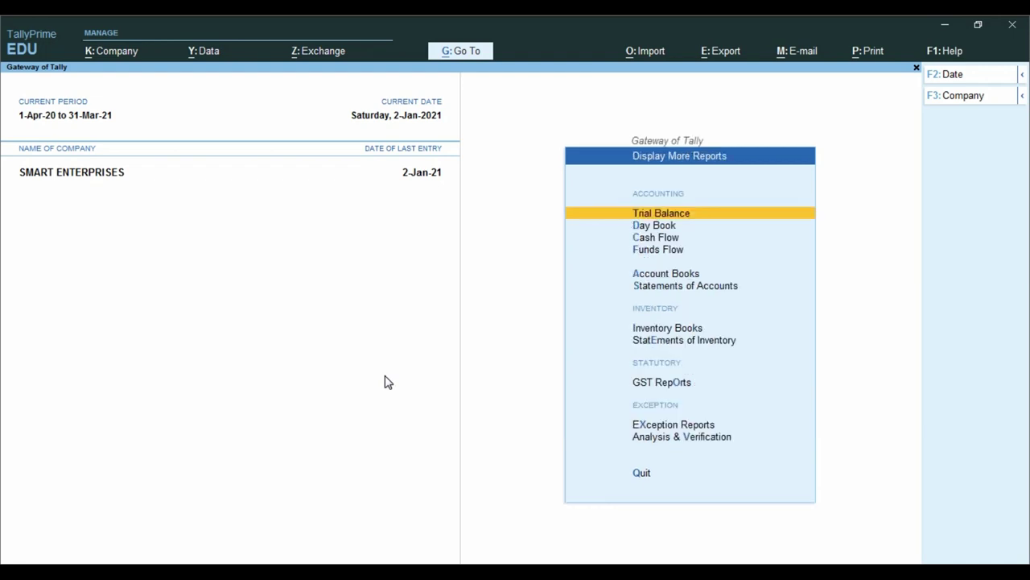
{"action": "key", "text": "Down"}
{"action": "key", "text": "Down"}
{"action": "key", "text": "Down"}
{"action": "key", "text": "Down"}
{"action": "key", "text": "Return"}
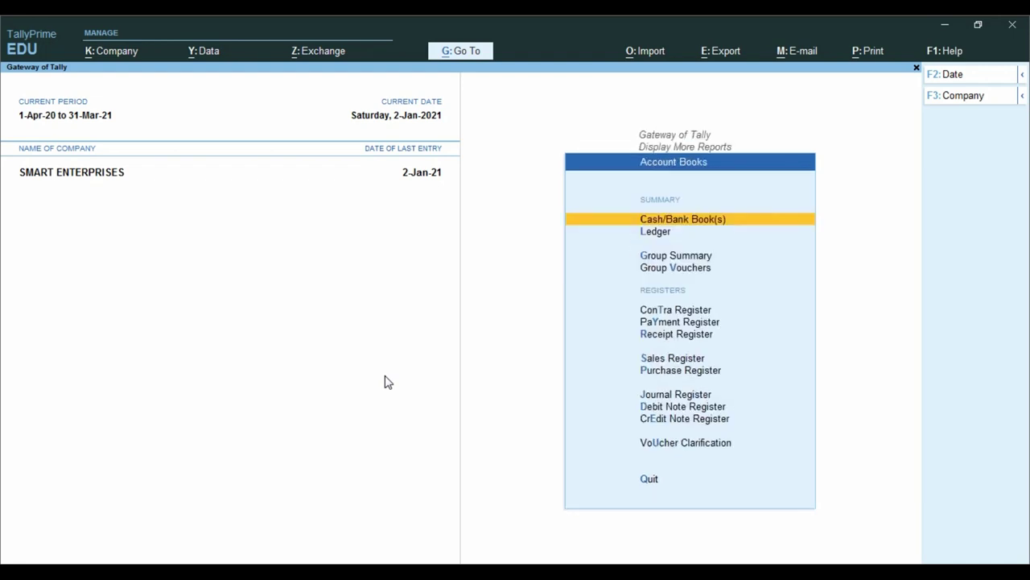
{"action": "key", "text": "Down"}
{"action": "key", "text": "Return"}
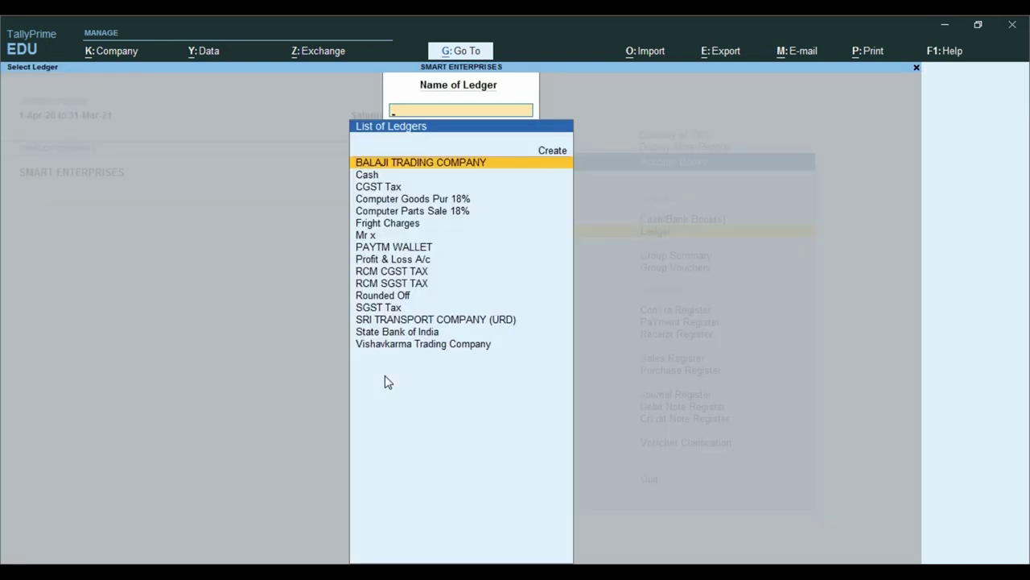
- Show the State Bank of India ledger condensed to verify the 5,000.01 sale dated 2-Jan-21
{"action": "type", "text": "ST"}
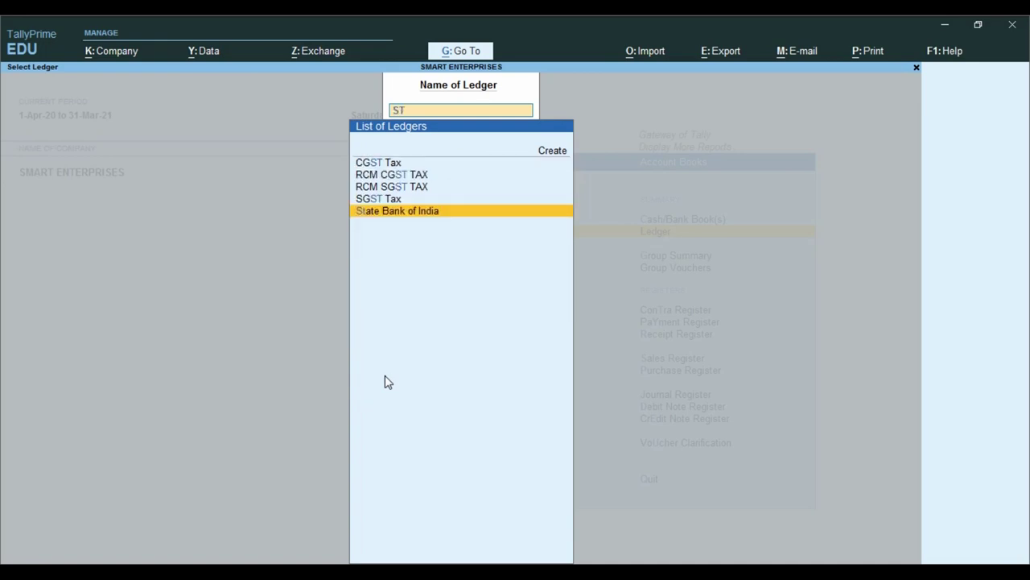
{"action": "key", "text": "Return"}
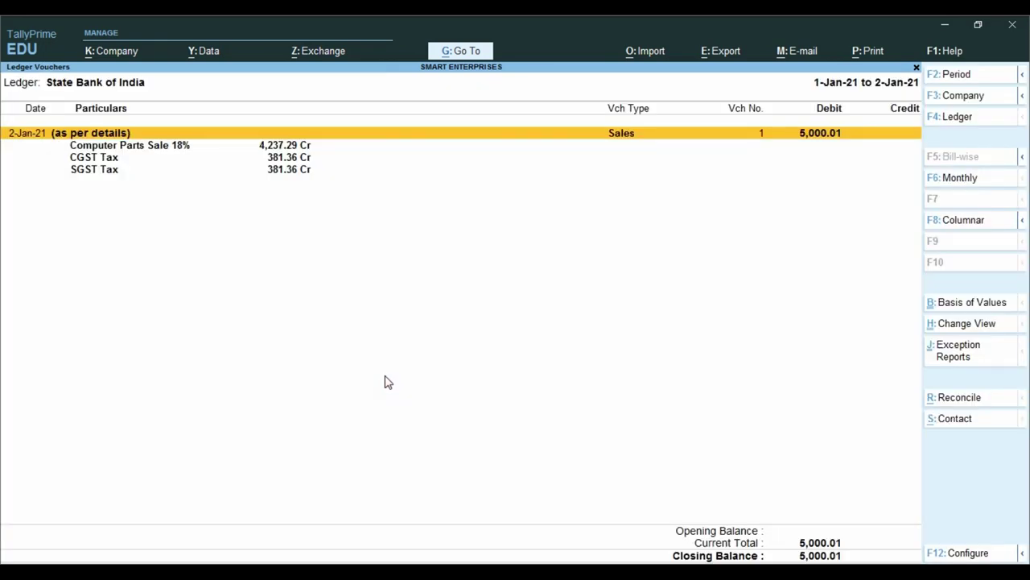
{"action": "key", "text": "alt+F5"}
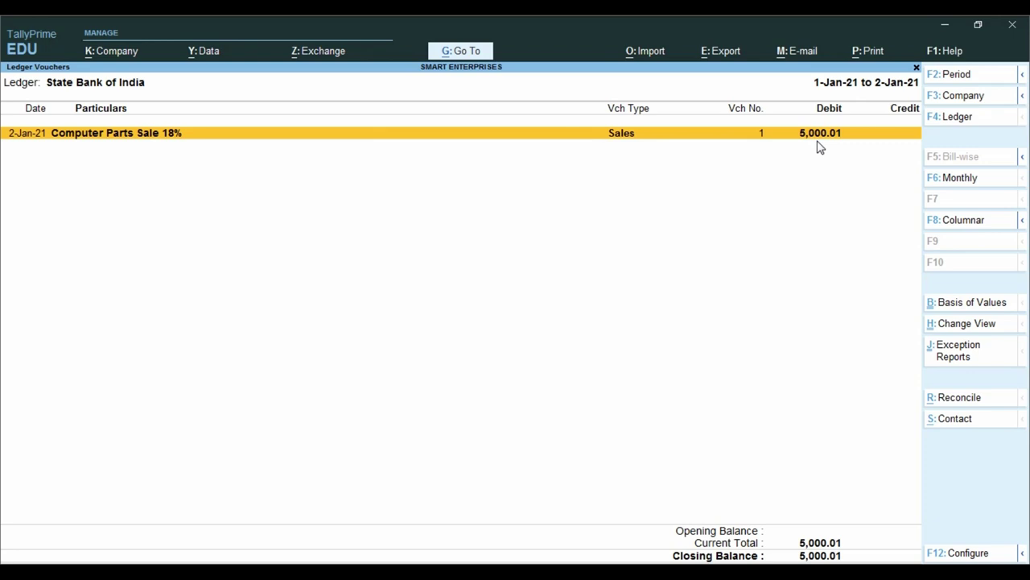
{"action": "key", "text": "Escape"}
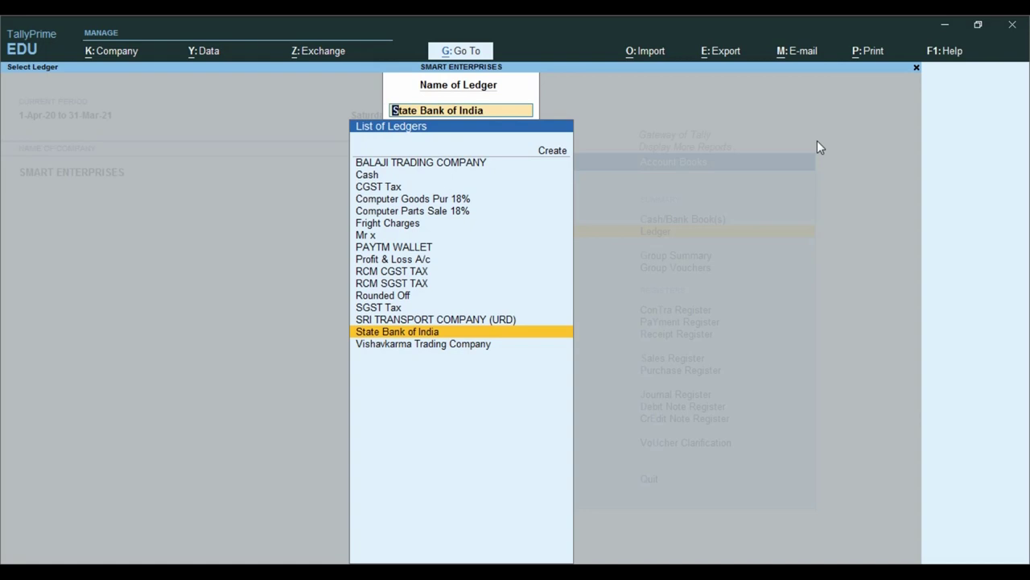
- Open the PAYTM WALLET ledger in alteration mode to review its bank settings
{"action": "key", "text": "Escape"}
{"action": "key", "text": "Escape"}
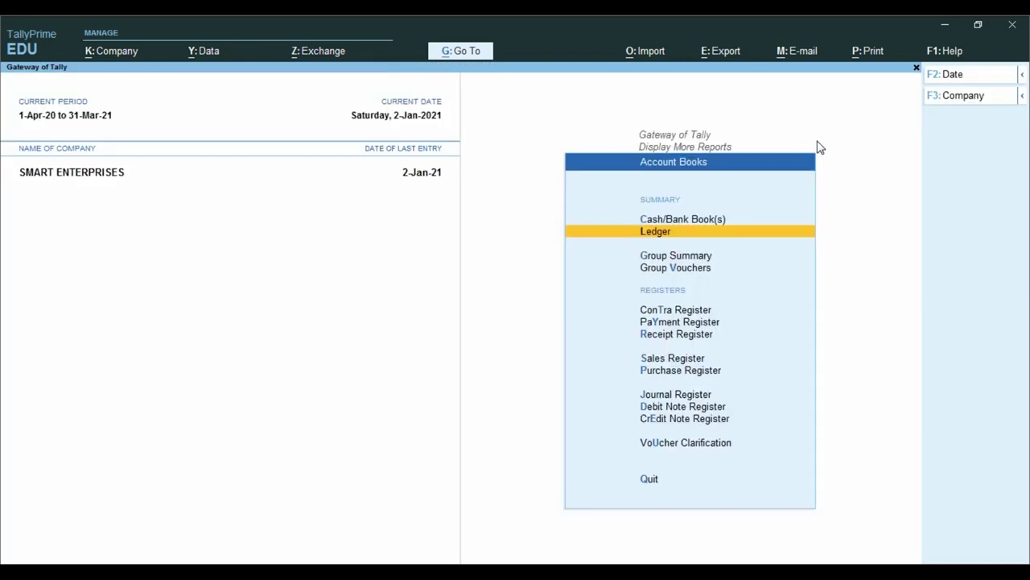
{"action": "key", "text": "Escape"}
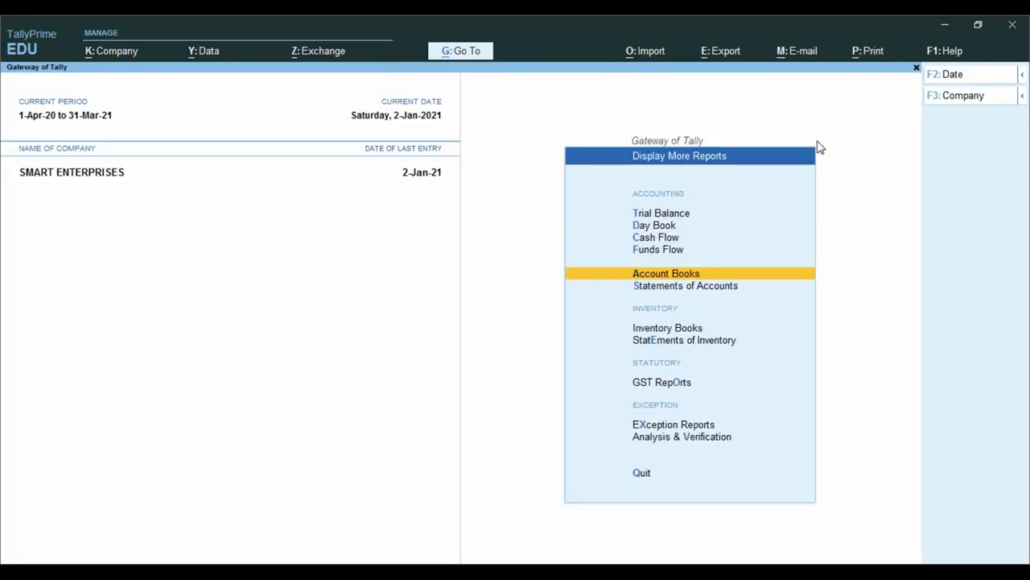
{"action": "key", "text": "Escape"}
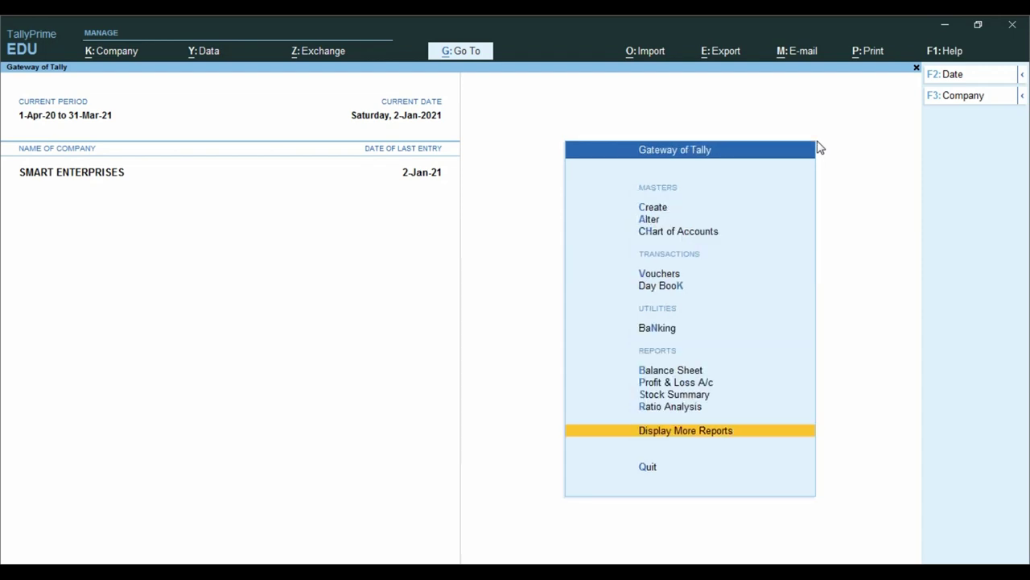
{"action": "key", "text": "Up"}
{"action": "key", "text": "Up"}
{"action": "key", "text": "Up"}
{"action": "key", "text": "Up"}
{"action": "key", "text": "Up"}
{"action": "key", "text": "Up"}
{"action": "key", "text": "Up"}
{"action": "key", "text": "Up"}
{"action": "key", "text": "Up"}
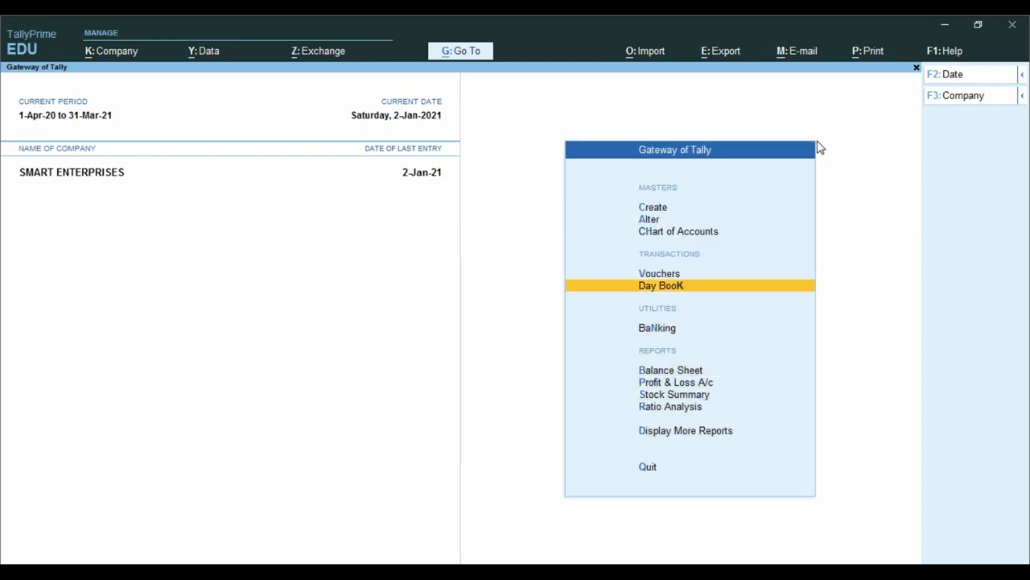
{"action": "key", "text": "Return"}
{"action": "key", "text": "Down"}
{"action": "key", "text": "Return"}
{"action": "key", "text": "Down"}
{"action": "key", "text": "Down"}
{"action": "key", "text": "Down"}
{"action": "key", "text": "Down"}
{"action": "key", "text": "Down"}
{"action": "key", "text": "Down"}
{"action": "key", "text": "Down"}
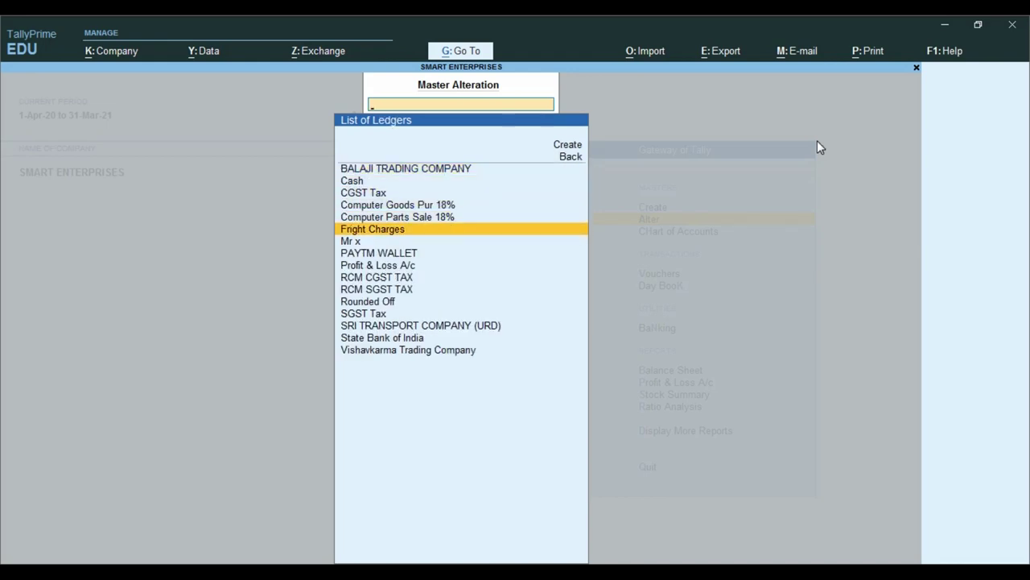
{"action": "key", "text": "Return"}
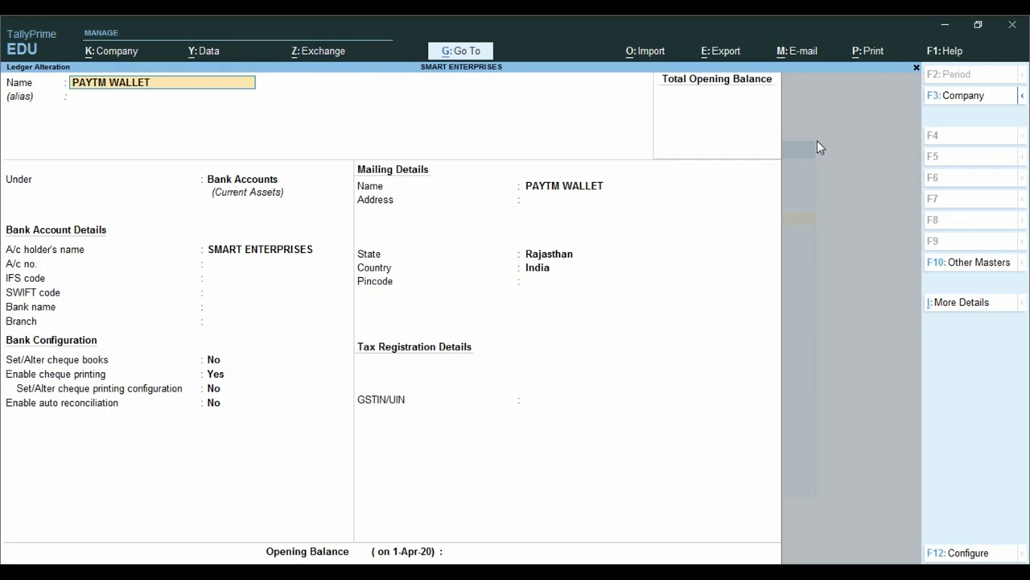
- Exit the PAYTM WALLET ledger unchanged and start new Sales voucher No. 2
{"action": "key", "text": "Escape"}
{"action": "key", "text": "Escape"}
{"action": "key", "text": "Escape"}
{"action": "key", "text": "n"}
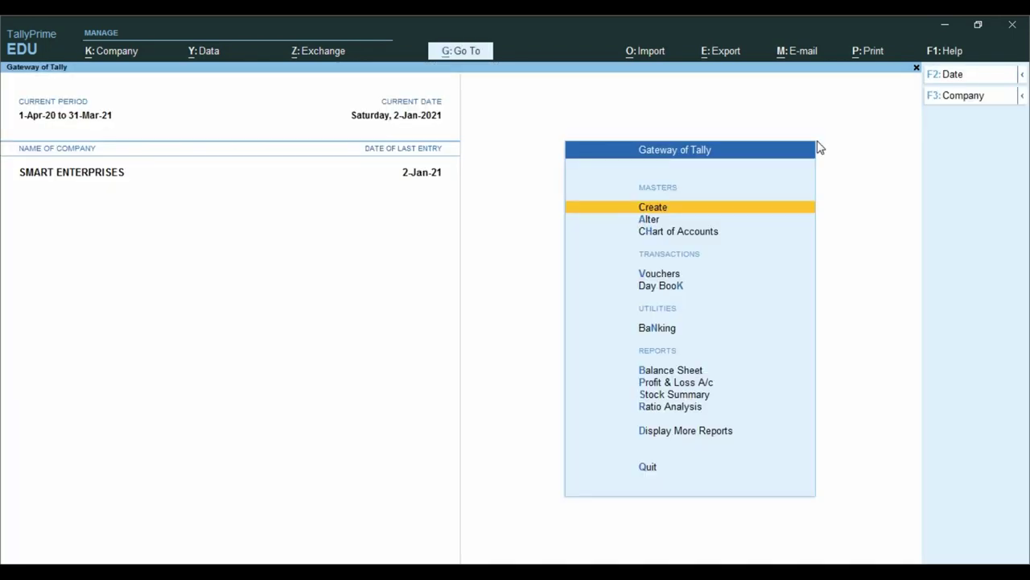
{"action": "key", "text": "Down"}
{"action": "key", "text": "Down"}
{"action": "key", "text": "Down"}
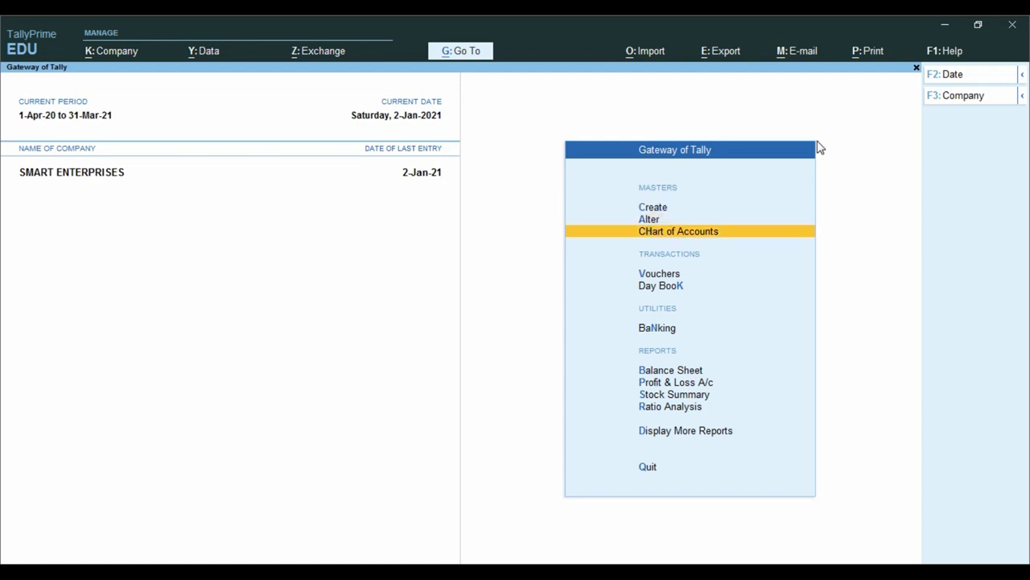
{"action": "key", "text": "Return"}
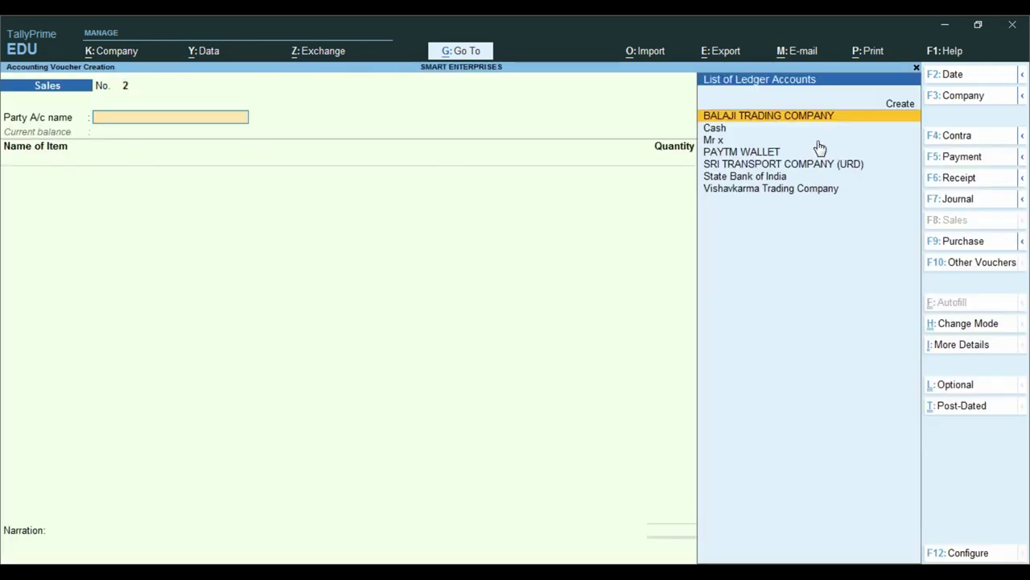
- Set PAYTM WALLET as party on Sales voucher 2, accept party details, then discard the voucher
{"action": "key", "text": "Down"}
{"action": "key", "text": "Down"}
{"action": "key", "text": "Down"}
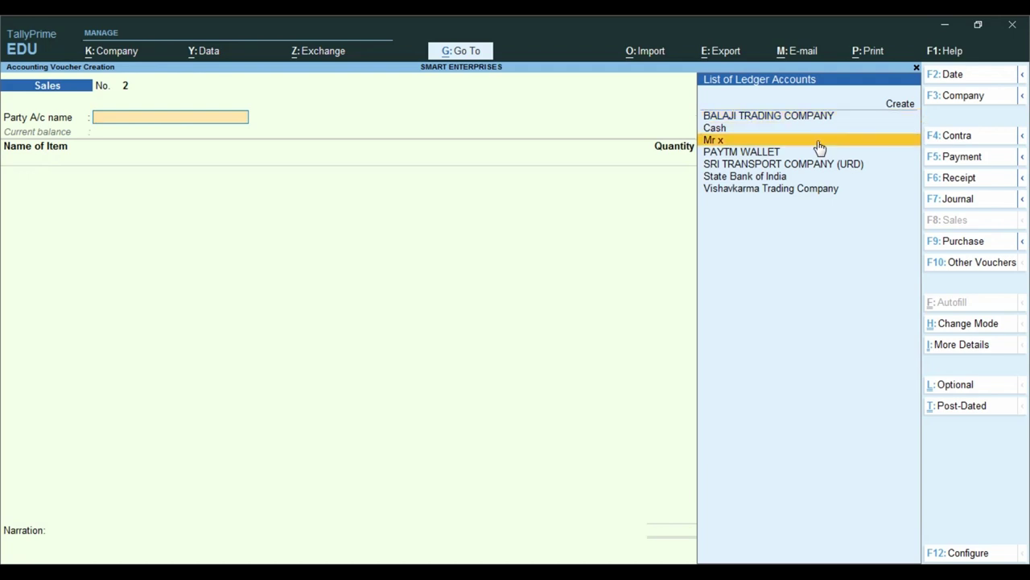
{"action": "key", "text": "Return"}
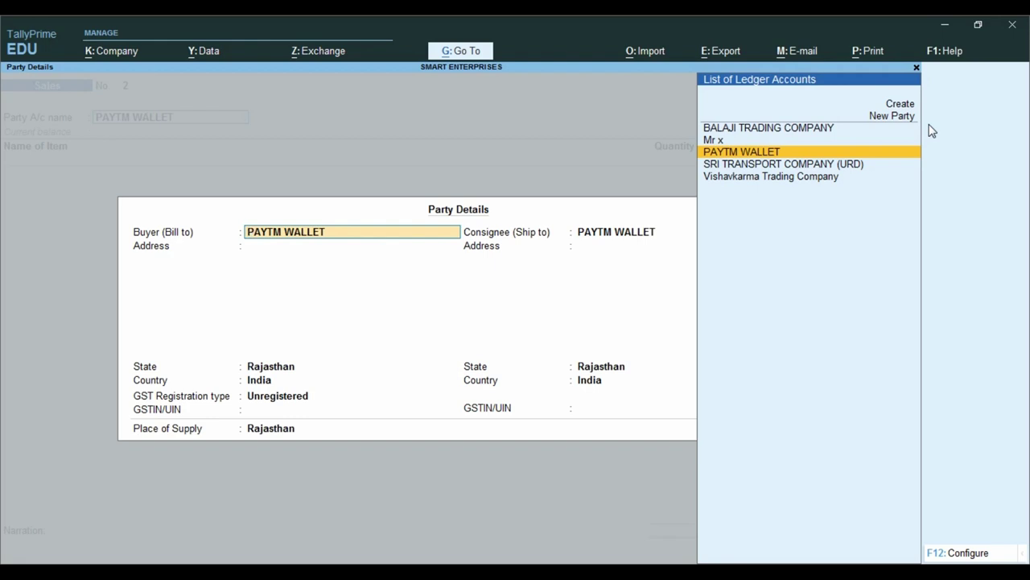
{"action": "key", "text": "ctrl+a"}
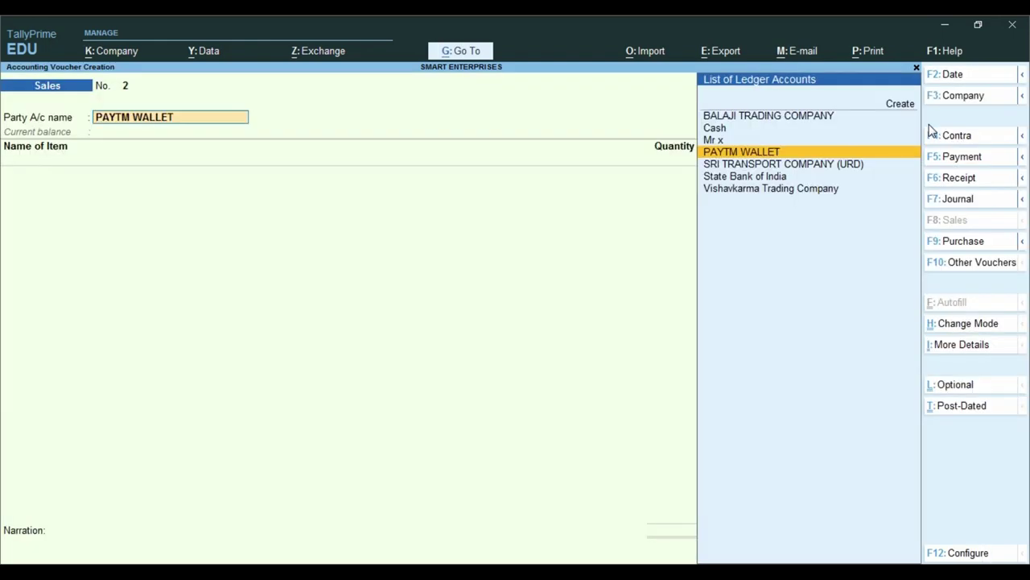
{"action": "key", "text": "Escape"}
{"action": "key", "text": "Escape"}
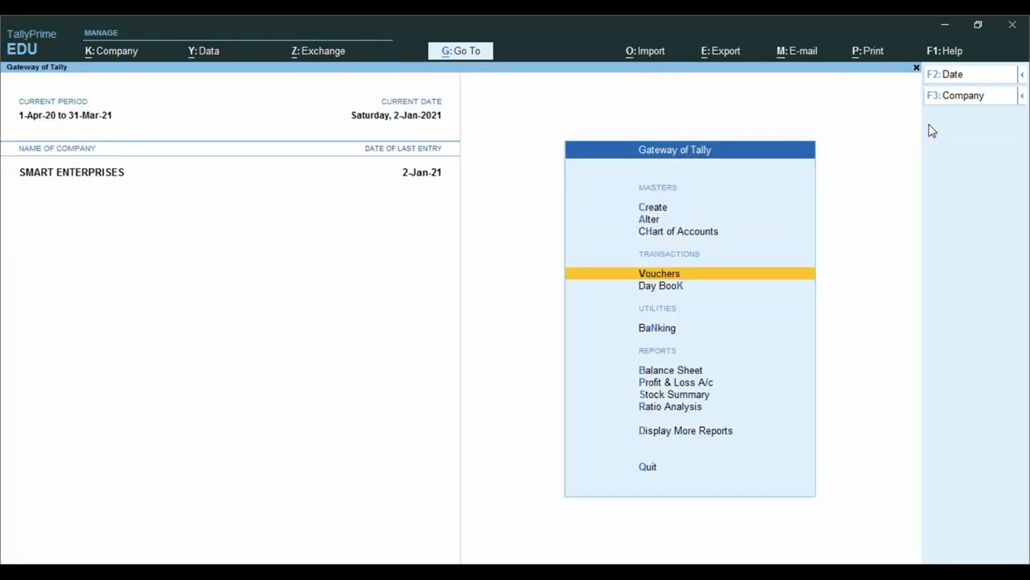
{"action": "key", "text": "Escape"}
{"action": "key", "text": "Escape"}
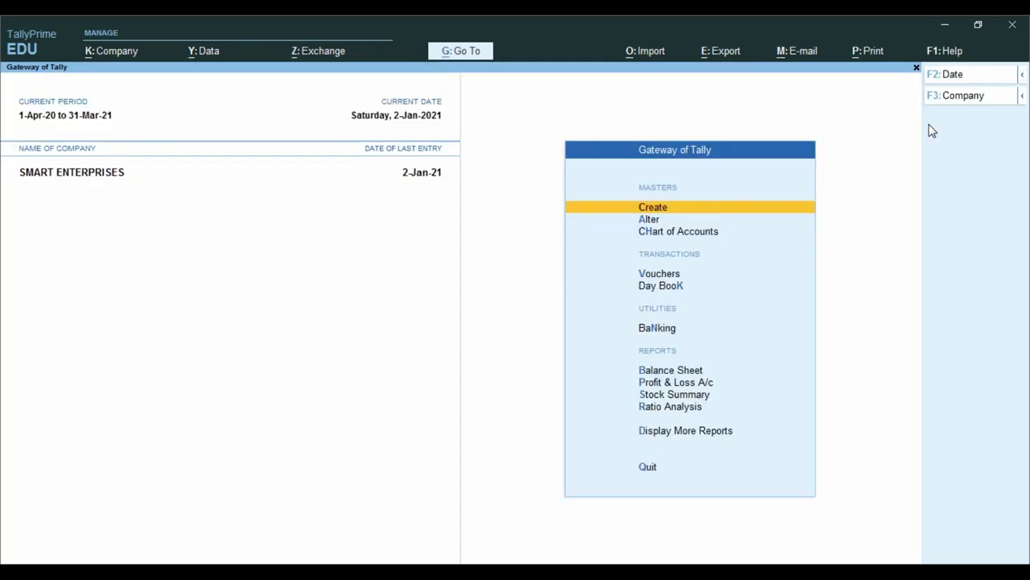
{"action": "key", "text": "Down"}
{"action": "key", "text": "Down"}
{"action": "key", "text": "Down"}
{"action": "key", "text": "Down"}
{"action": "key", "text": "Down"}
{"action": "key", "text": "Down"}
{"action": "key", "text": "Down"}
{"action": "key", "text": "Down"}
{"action": "key", "text": "Down"}
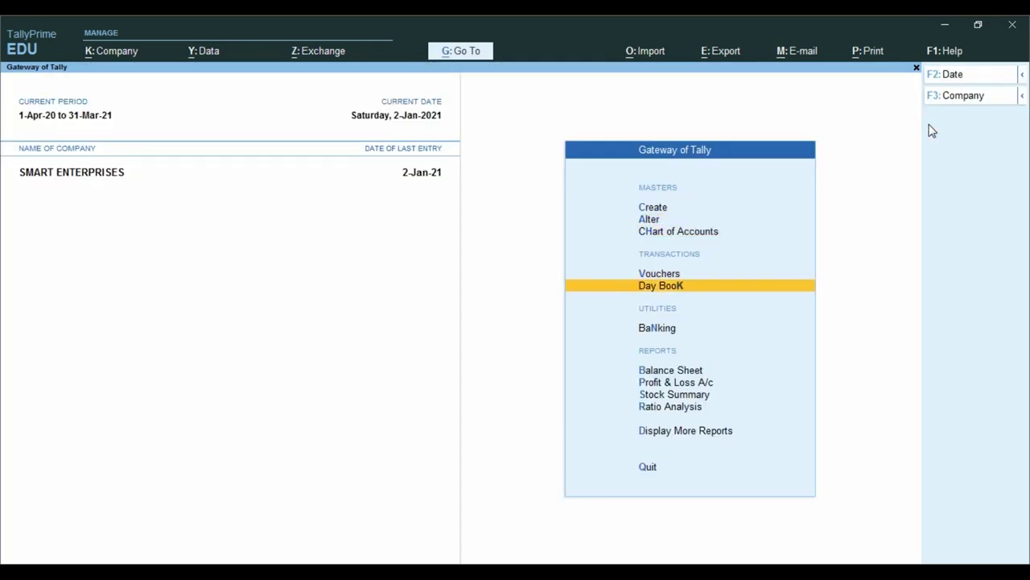
{"action": "key", "text": "Down"}
{"action": "key", "text": "Return"}
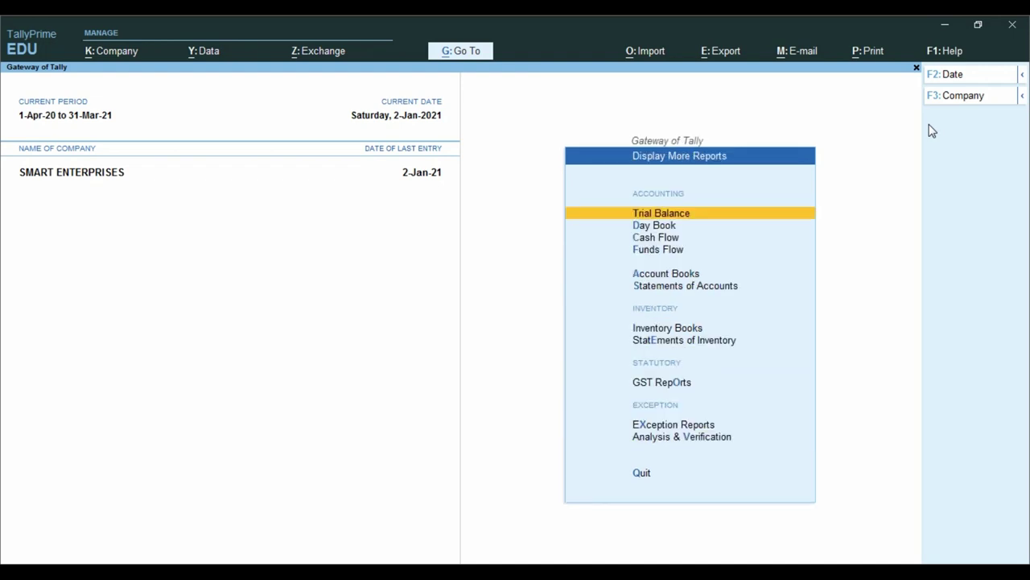
{"action": "key", "text": "Down"}
{"action": "key", "text": "Down"}
{"action": "key", "text": "Down"}
{"action": "key", "text": "Down"}
{"action": "key", "text": "Down"}
{"action": "key", "text": "Down"}
{"action": "key", "text": "Down"}
{"action": "key", "text": "Down"}
{"action": "key", "text": "Down"}
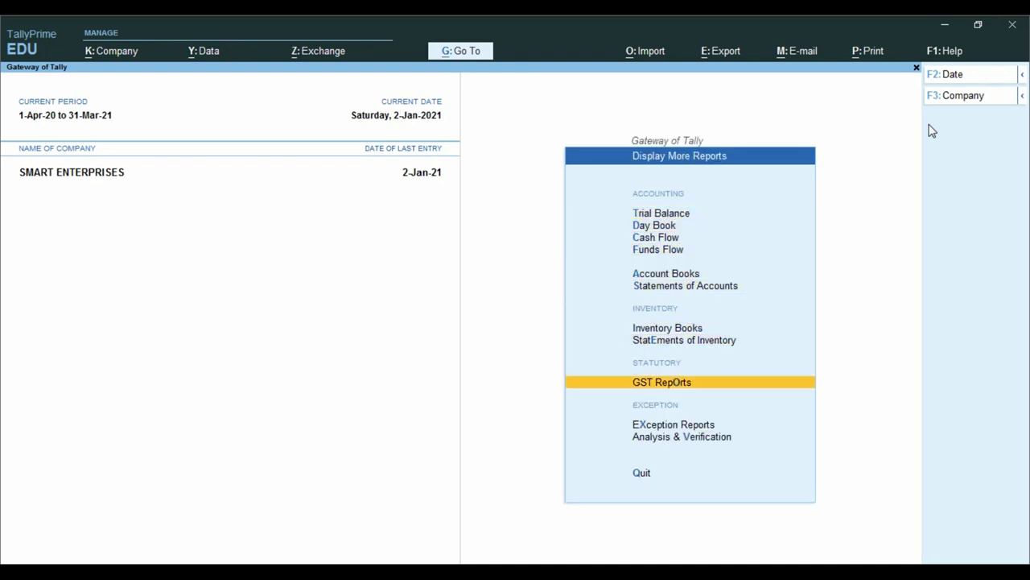
{"action": "key", "text": "Up"}
{"action": "key", "text": "Return"}
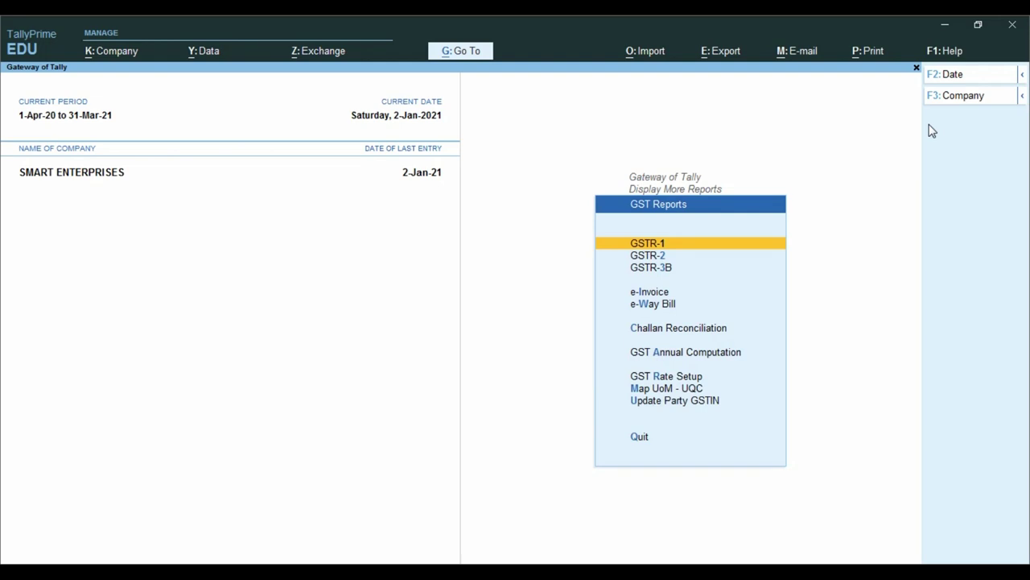
{"action": "key", "text": "Return"}
{"action": "key", "text": "F2"}
{"action": "type", "text": "1-4"}
{"action": "key", "text": "Return"}
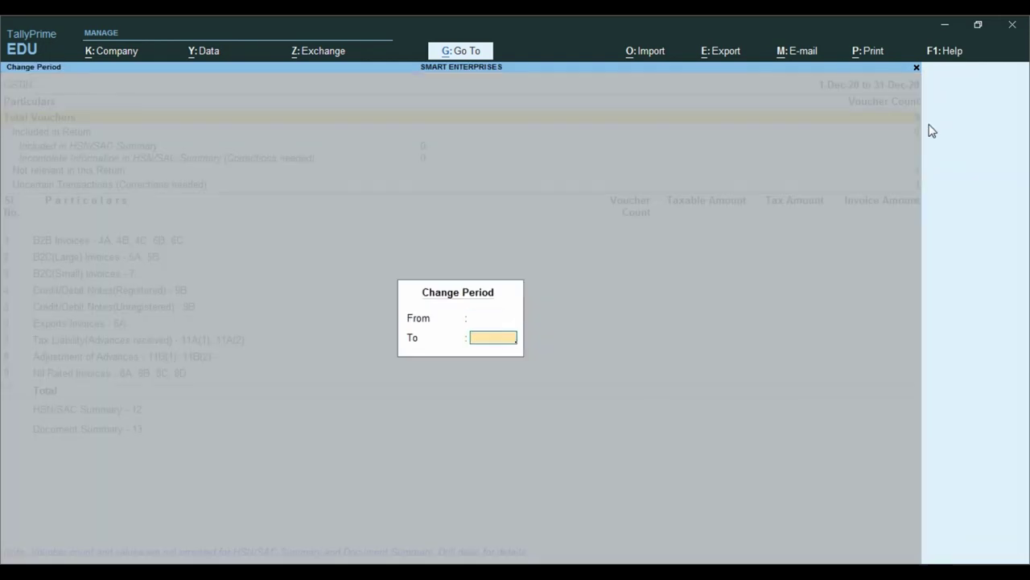
{"action": "type", "text": "2-1"}
{"action": "key", "text": "Return"}
{"action": "key", "text": "Down"}
{"action": "key", "text": "Down"}
{"action": "key", "text": "Down"}
{"action": "key", "text": "Down"}
{"action": "key", "text": "Down"}
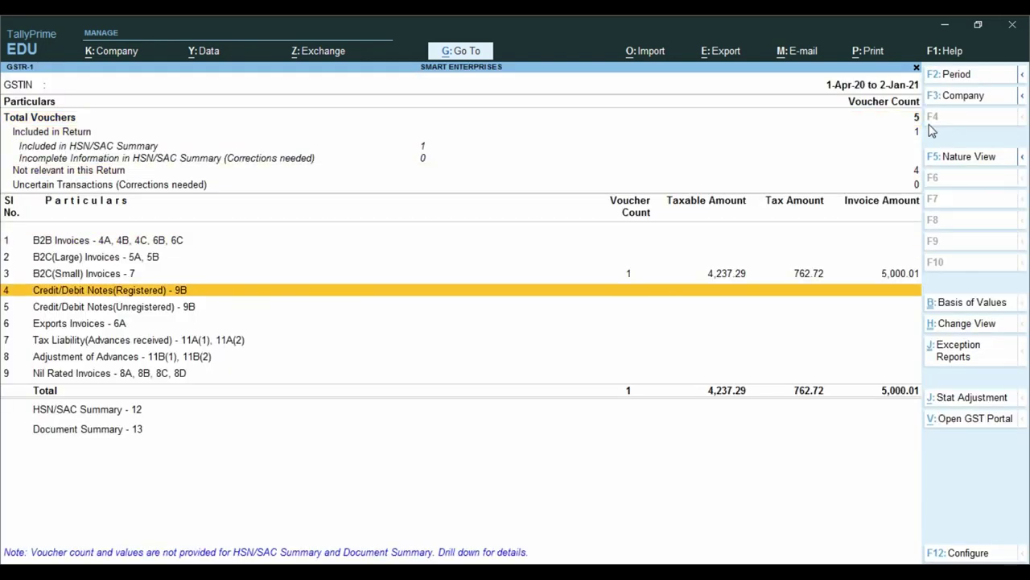
{"action": "key", "text": "Up"}
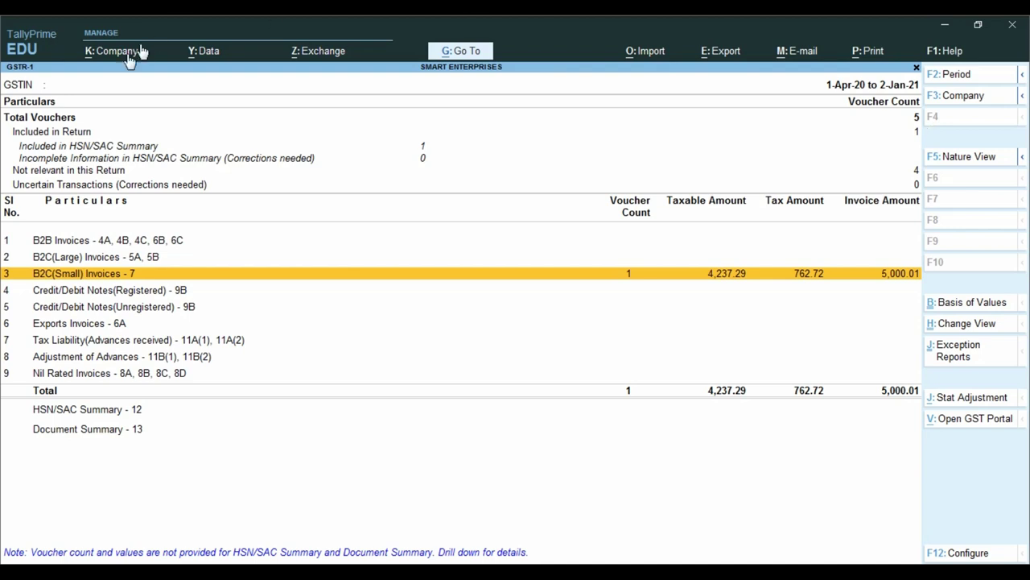
{"action": "left_click", "coordinate": [660, 280]}
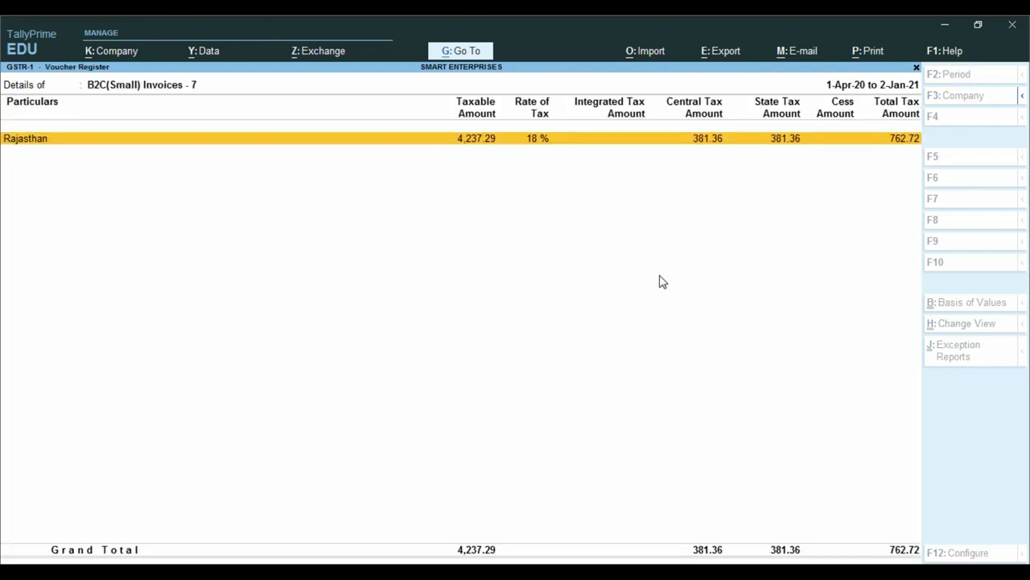
{"action": "key", "text": "Return"}
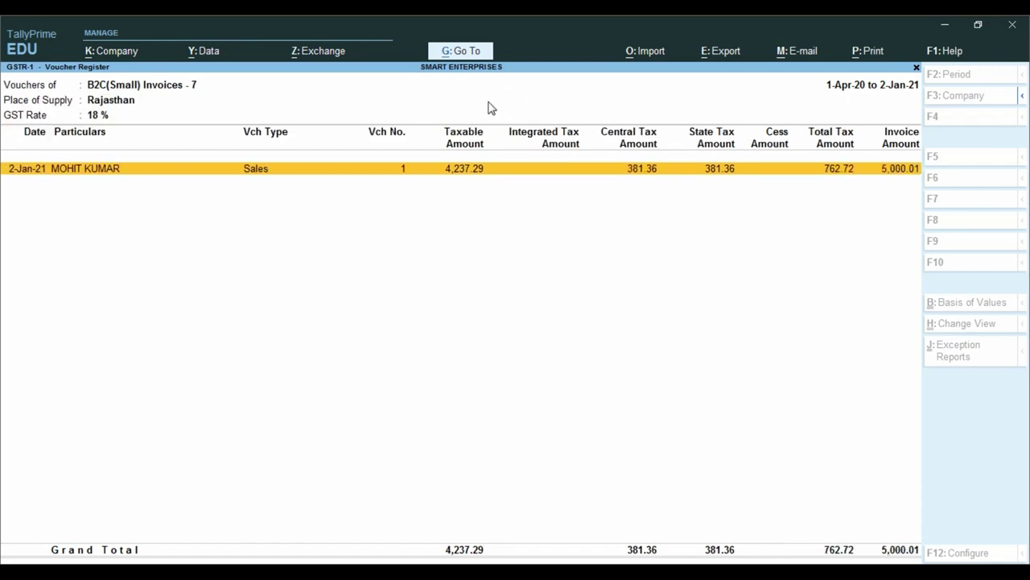
{"action": "key", "text": "ctrl"}
{"action": "key", "text": "Escape"}
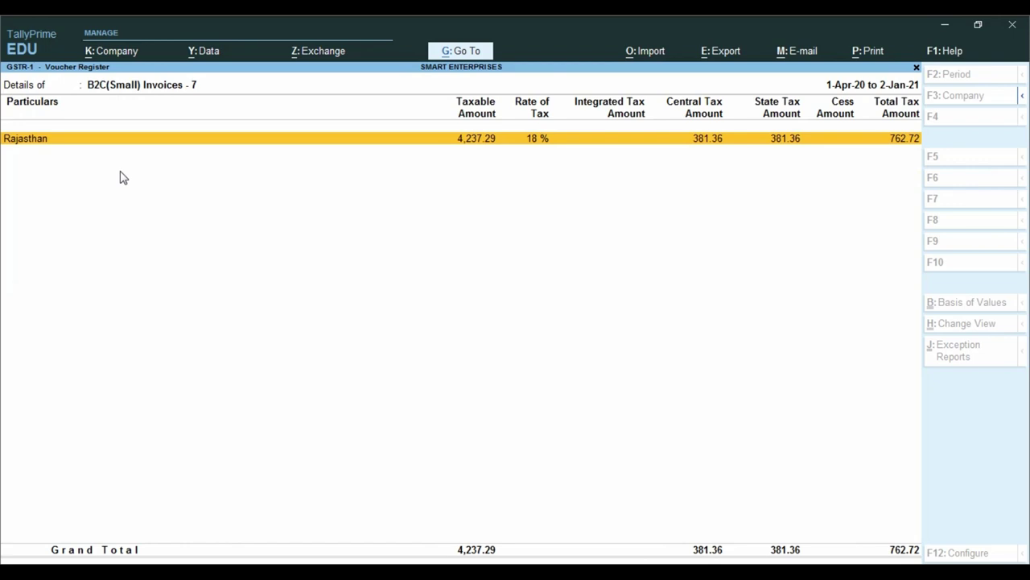
{"action": "key", "text": "Escape"}
{"action": "key", "text": "Escape"}
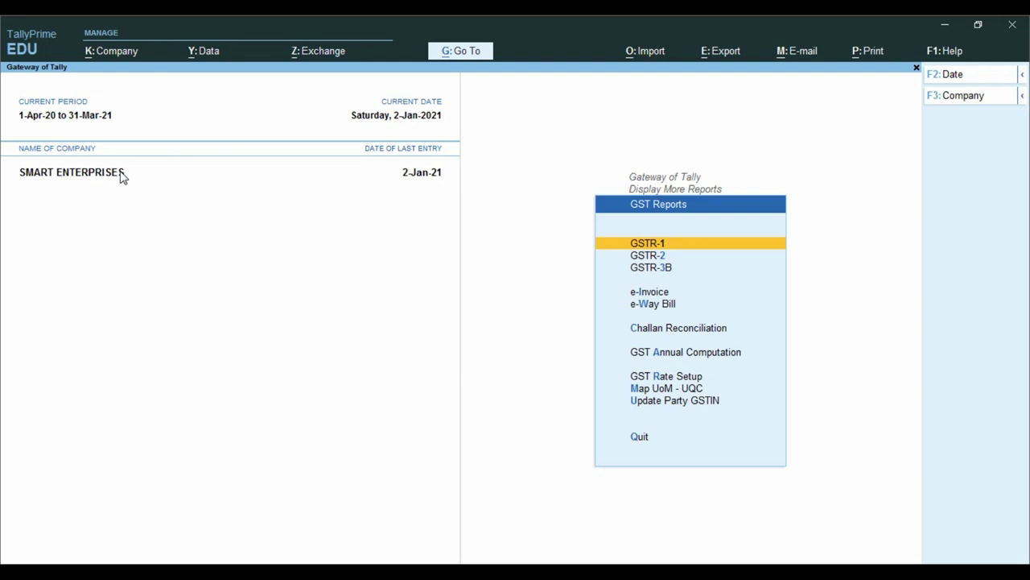
{"action": "key", "text": "Escape"}
{"action": "key", "text": "Escape"}
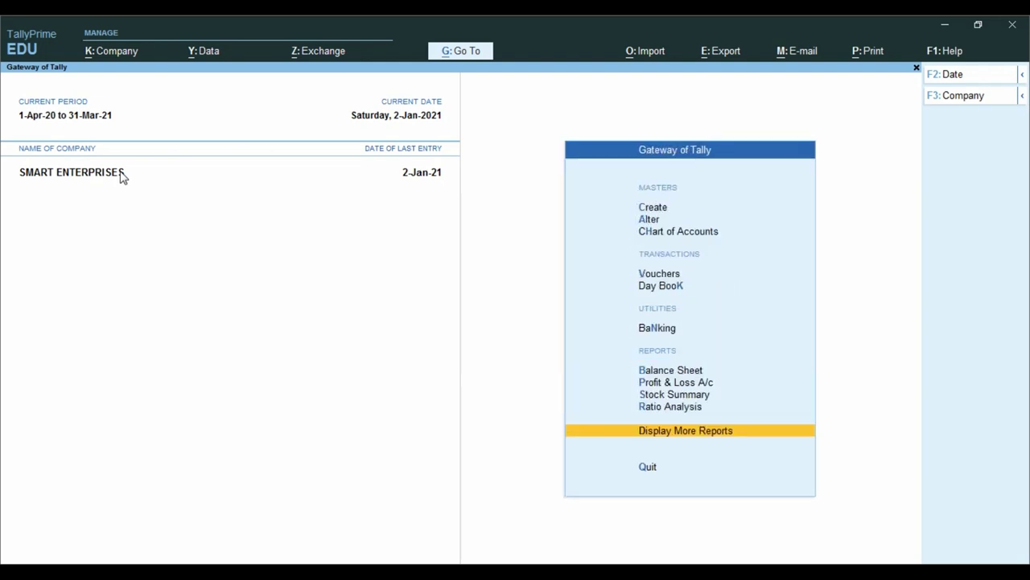